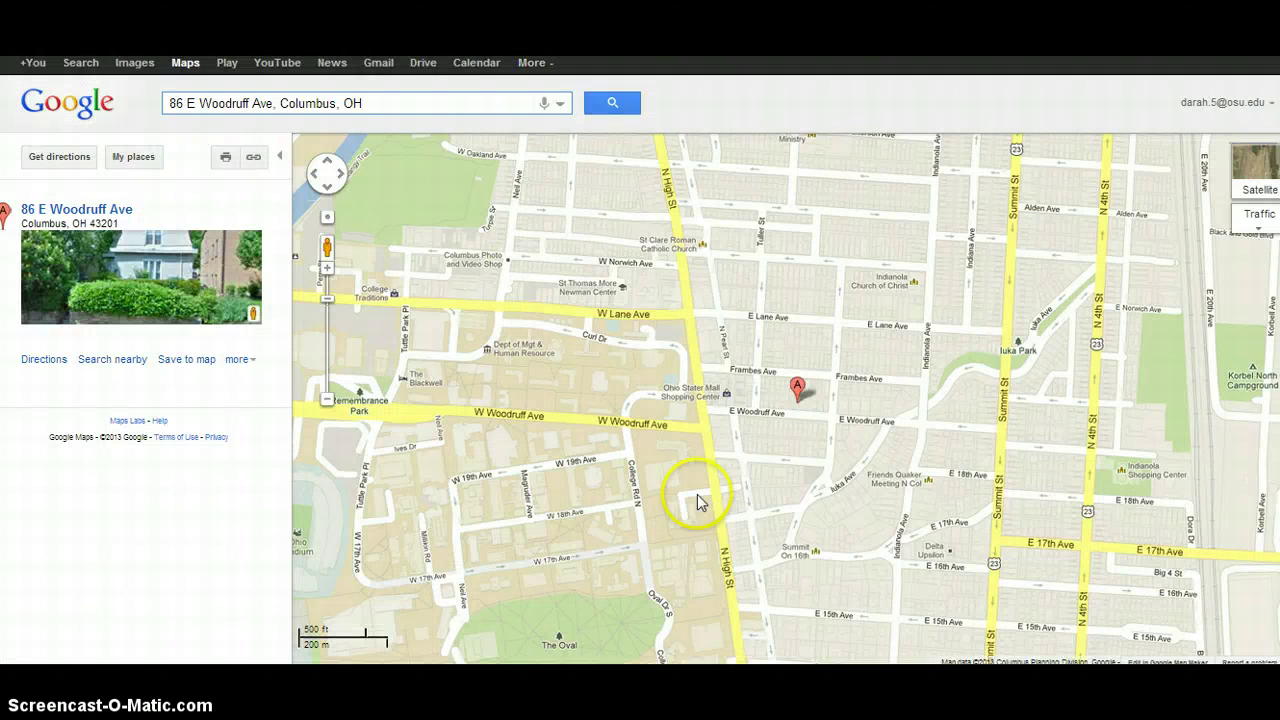
Examine the streets around the E Woodruff Ave marker and south along N High St to E 11th Ave
left_click_drag(717, 469, 676, 425)
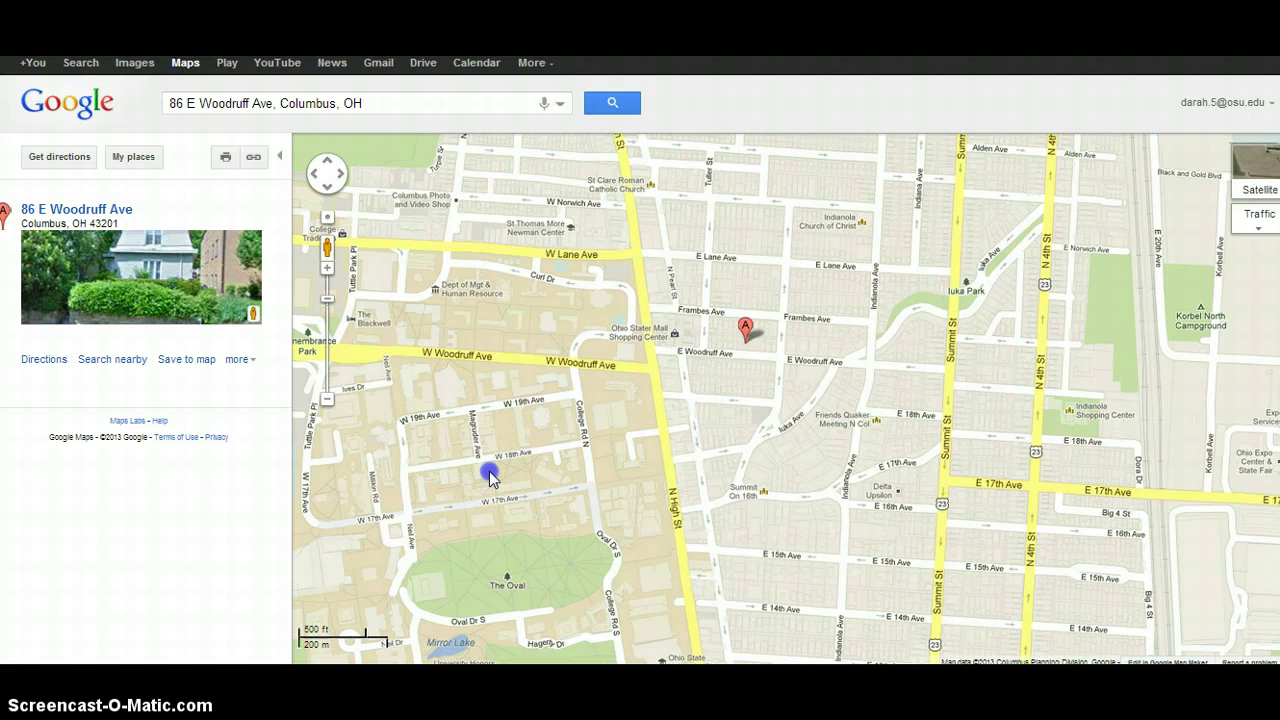
left_click_drag(490, 476, 469, 429)
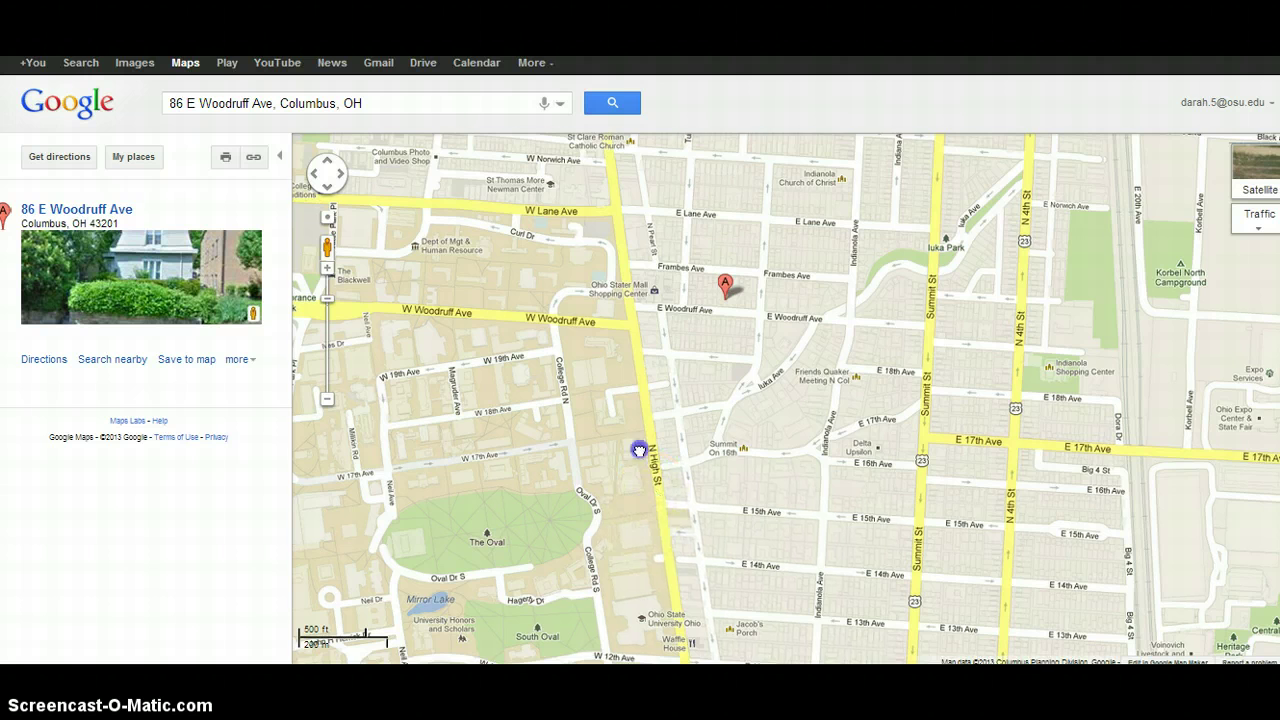
left_click_drag(638, 450, 608, 329)
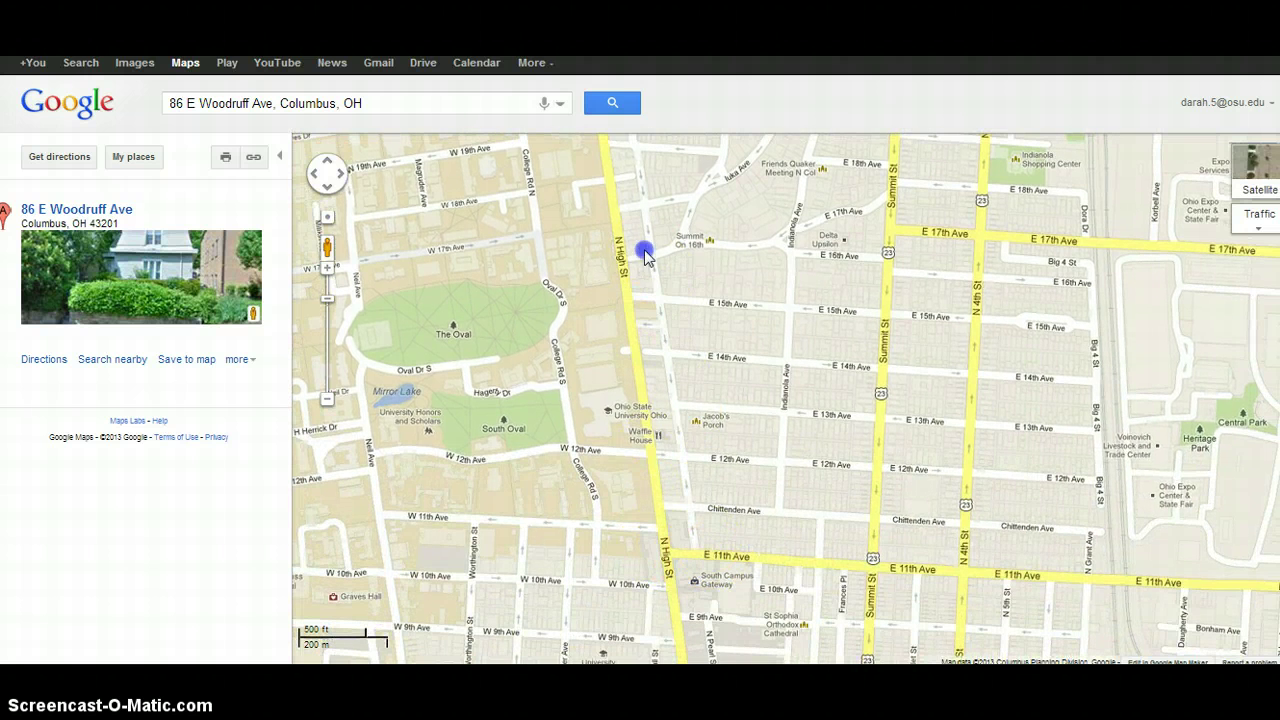
mouse_move(646, 251)
left_mouse_down()
mouse_move(639, 392)
mouse_move(624, 349)
left_mouse_up()
left_click_drag(636, 460, 626, 429)
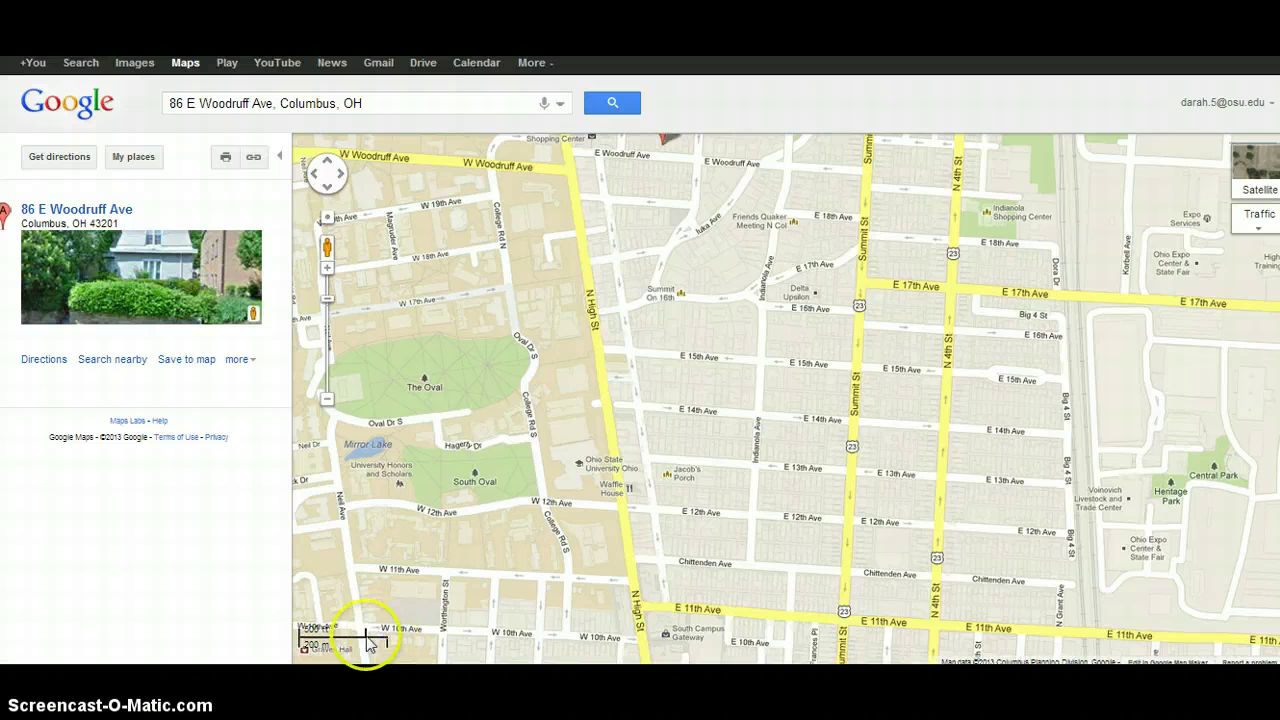
left_click_drag(499, 278, 499, 299)
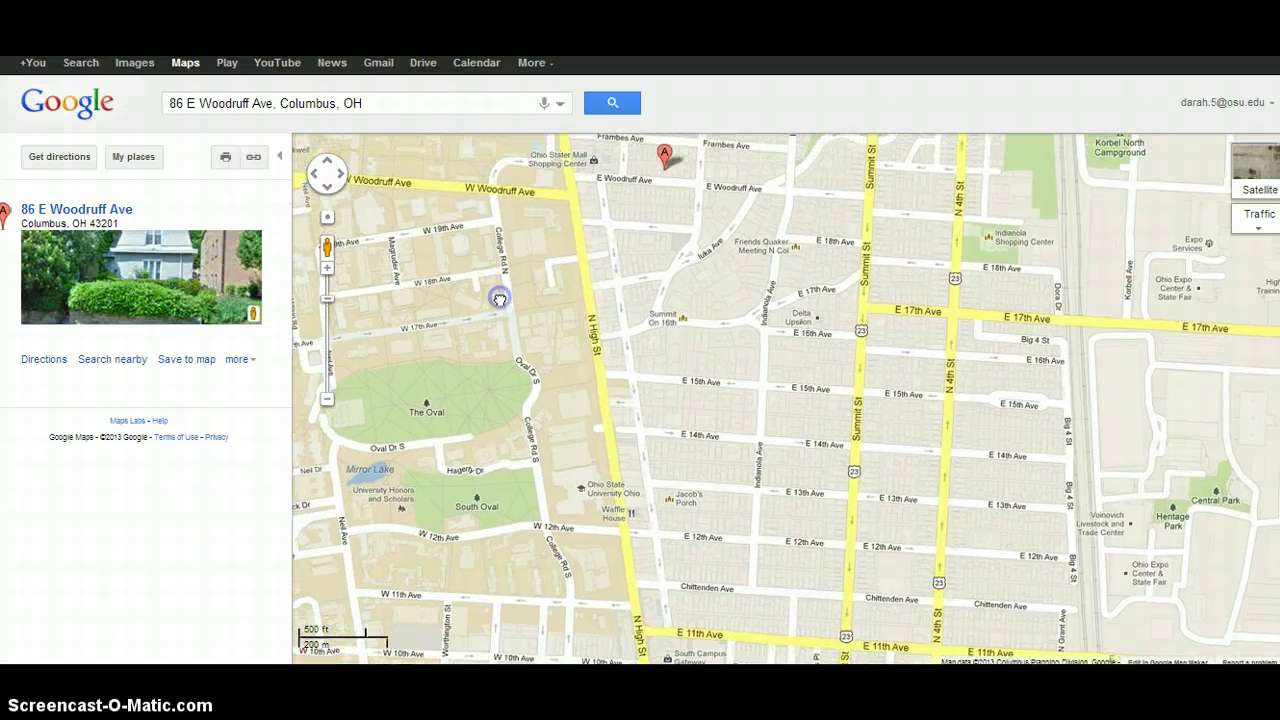
Get driving directions from East 11th Avenue, Columbus, OH to the searched E Woodruff Ave address
left_click(62, 168)
left_click_drag(512, 381, 474, 434)
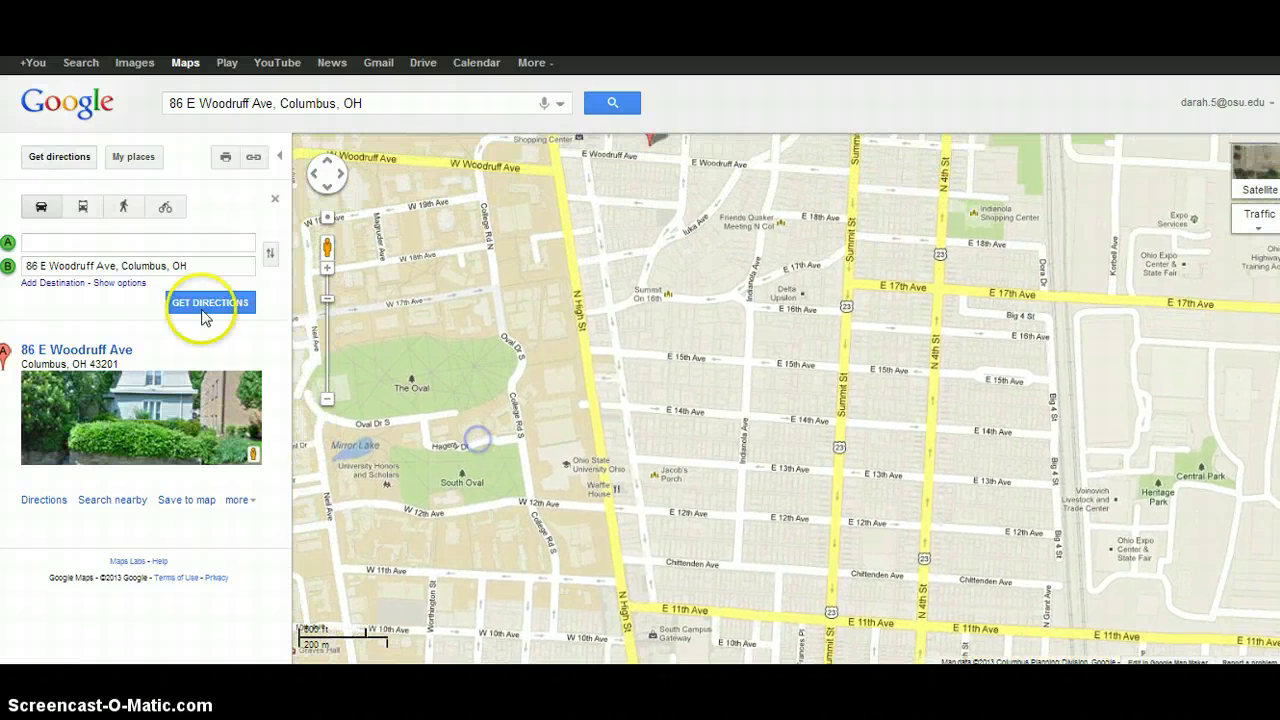
left_click(97, 246)
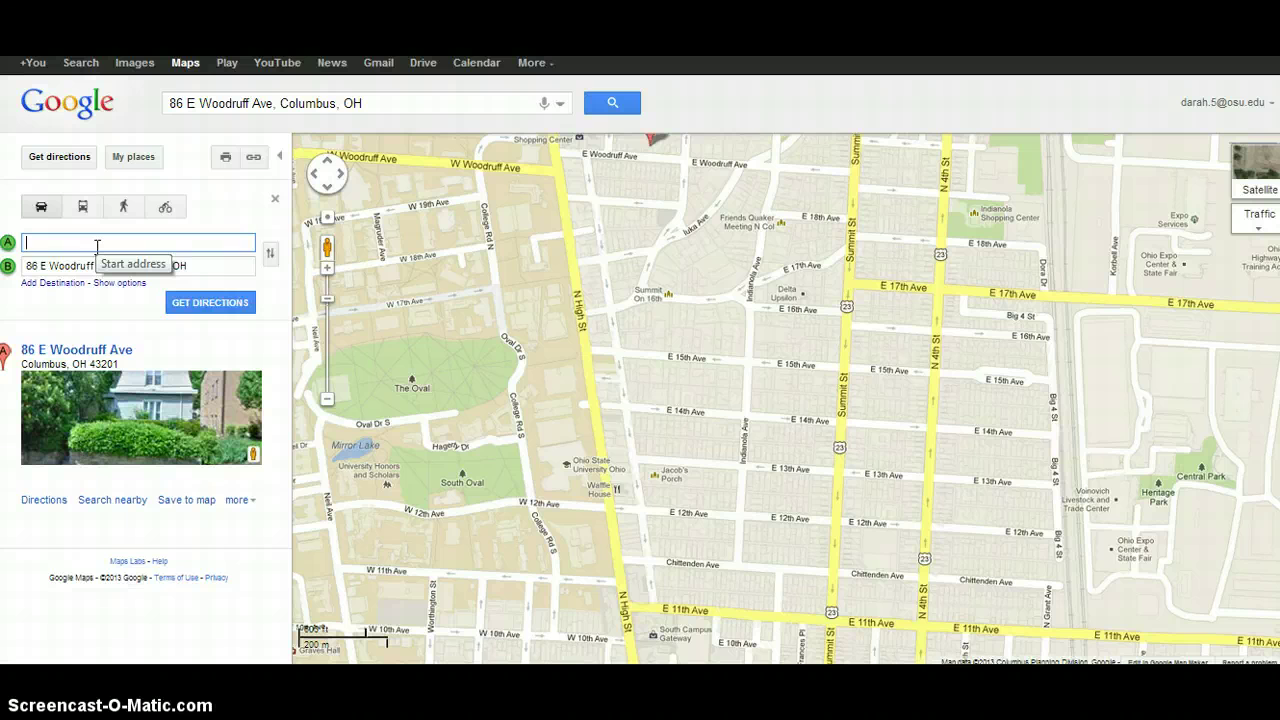
type("11t")
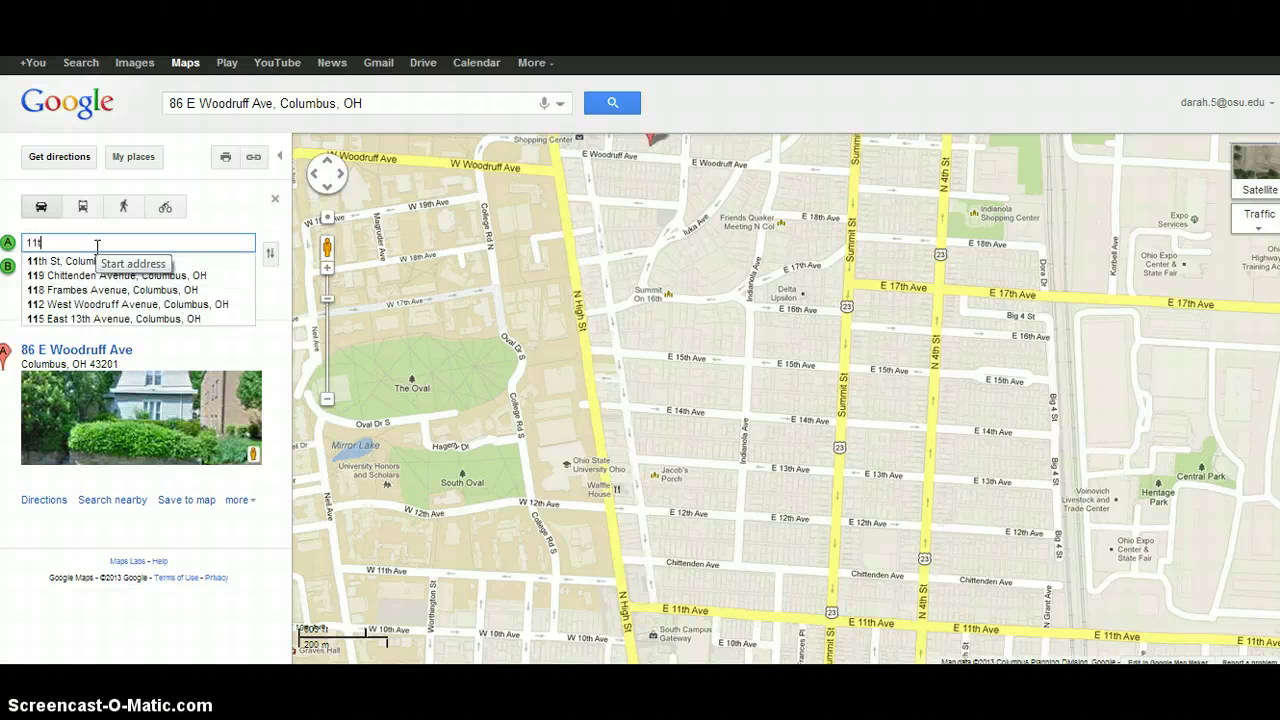
type("h Avenue")
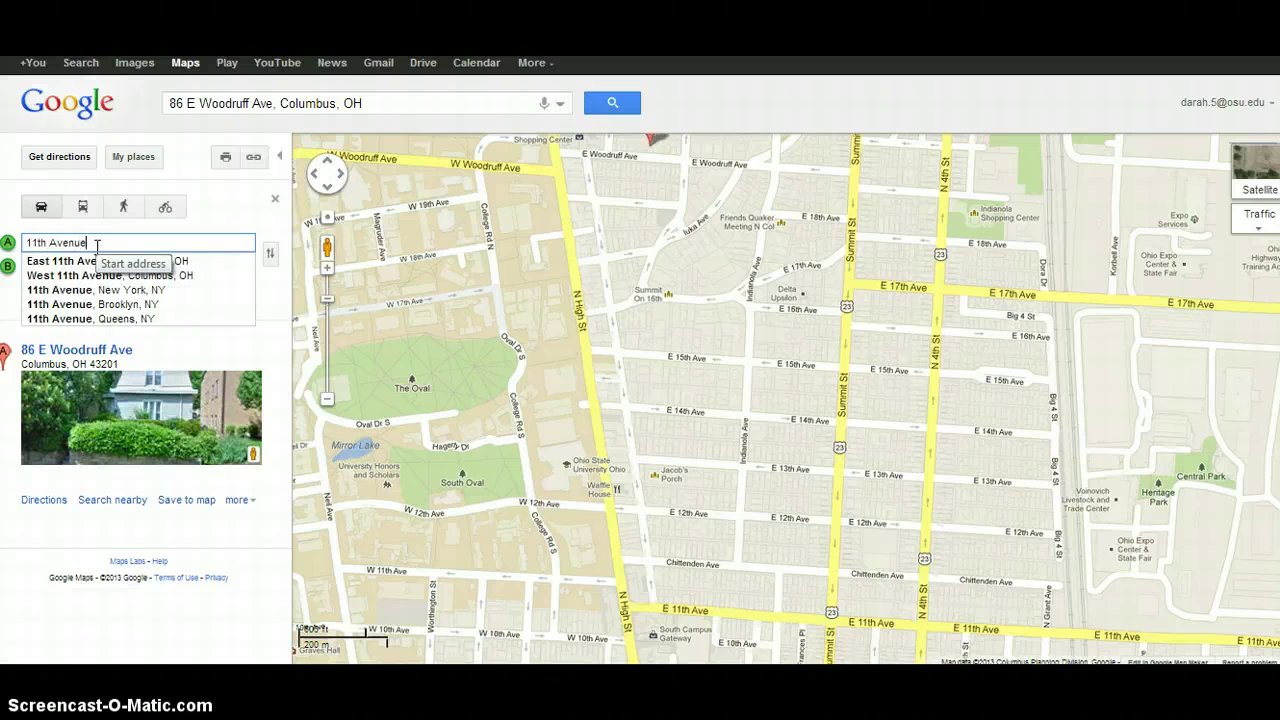
left_click(103, 262)
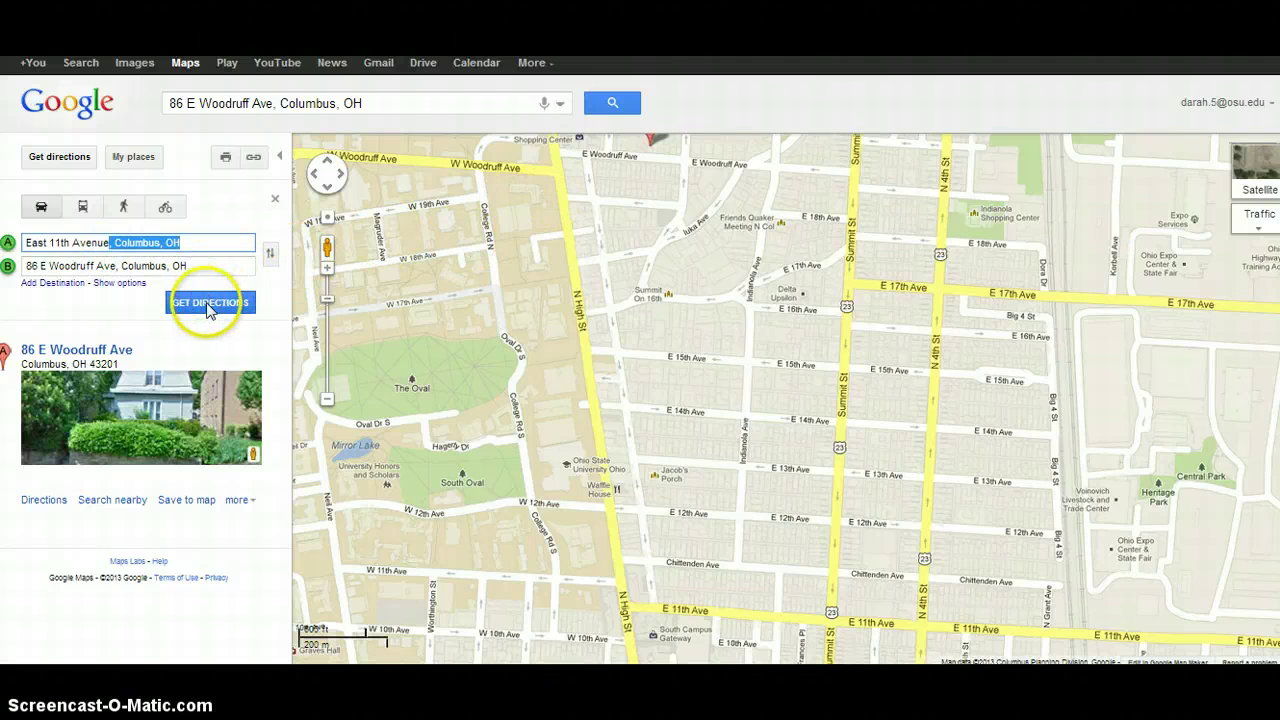
left_click(208, 310)
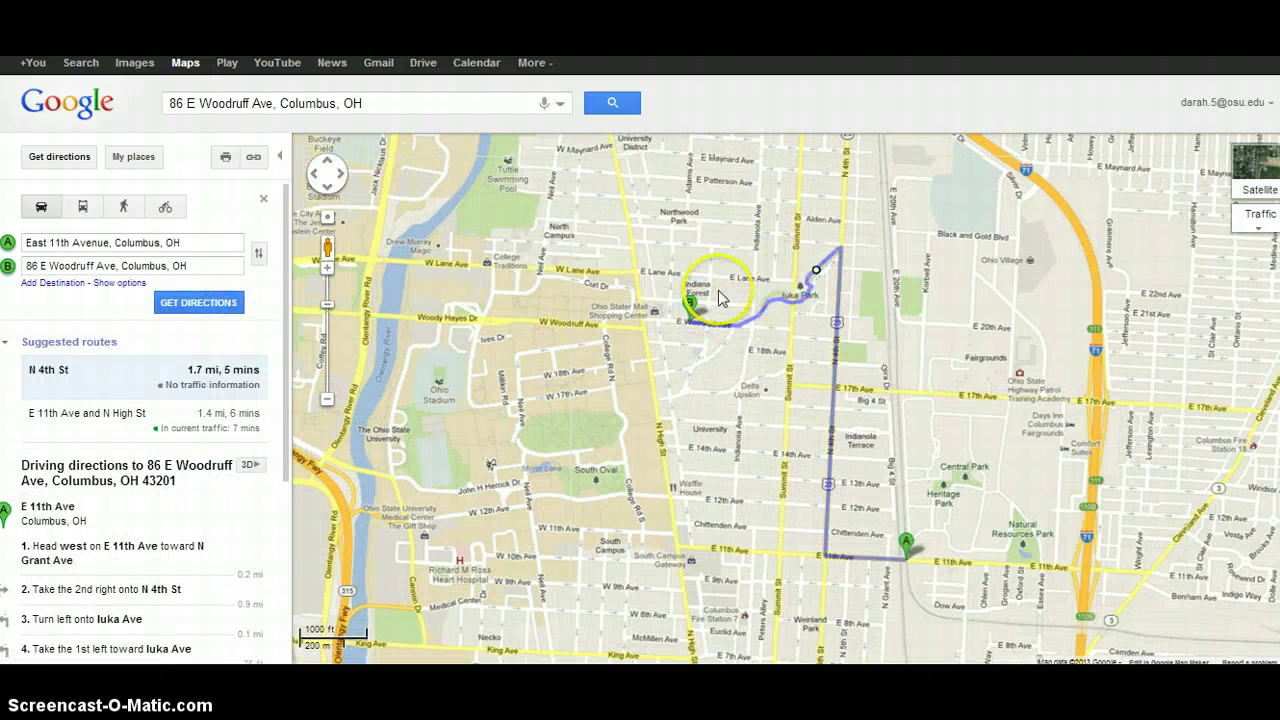
Reroute the driving directions from N 4th St onto N High St
left_click_drag(910, 580, 857, 506)
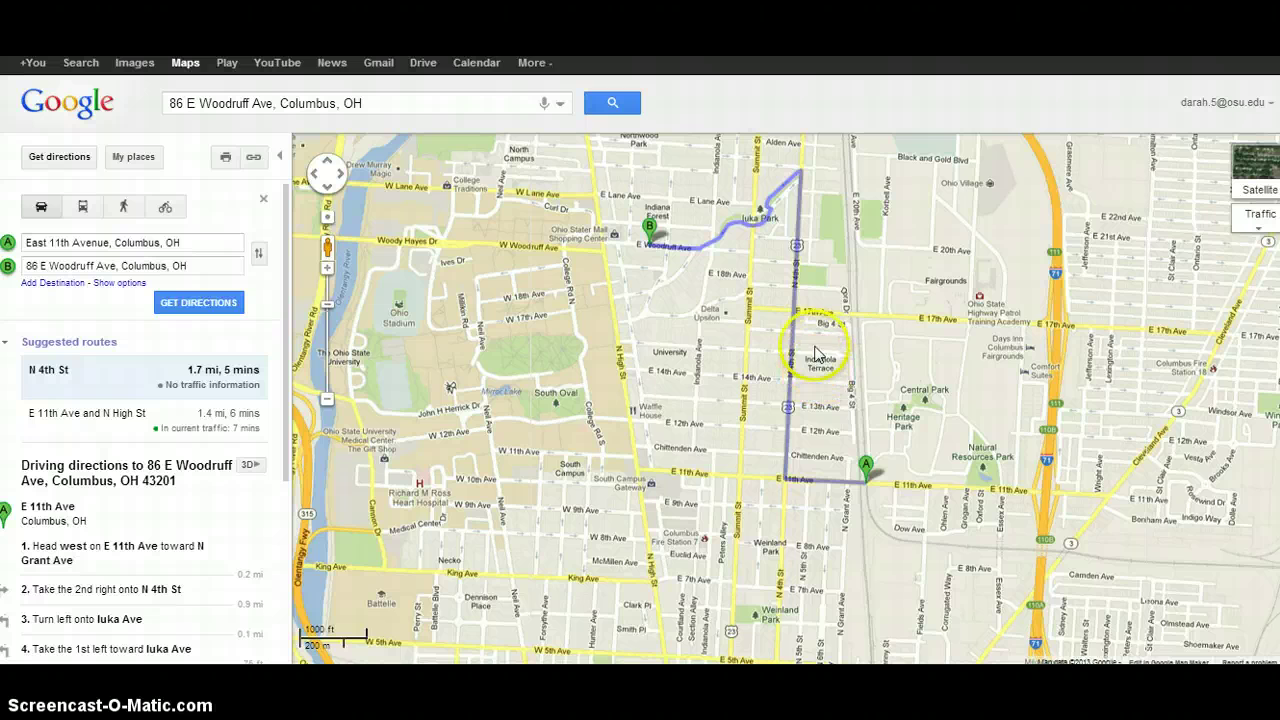
left_click_drag(795, 350, 619, 329)
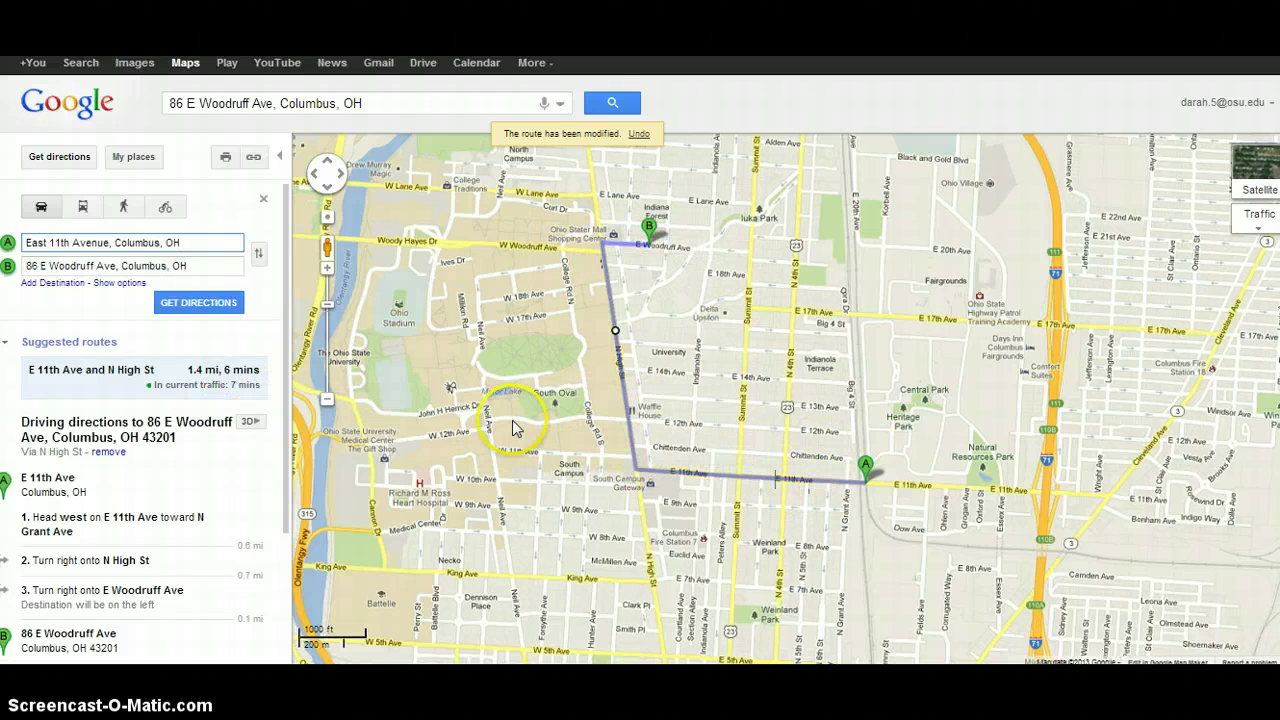
left_click_drag(608, 340, 612, 311)
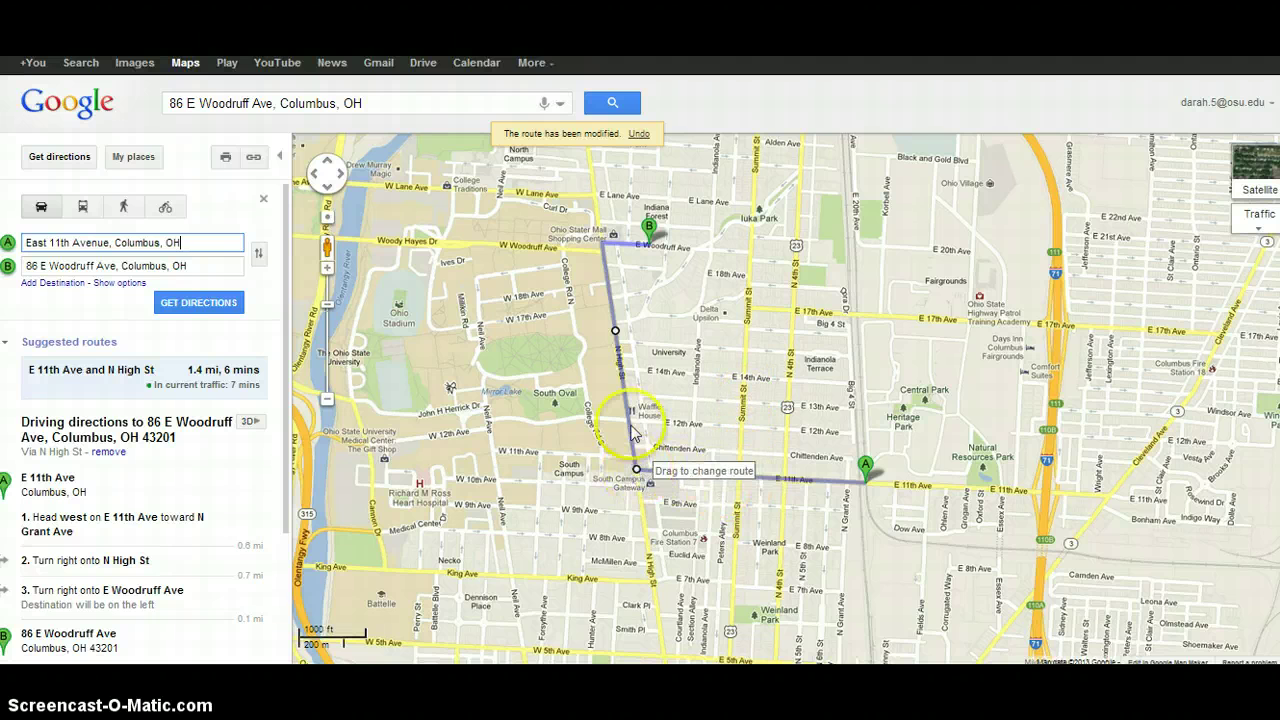
left_click_drag(618, 364, 617, 343)
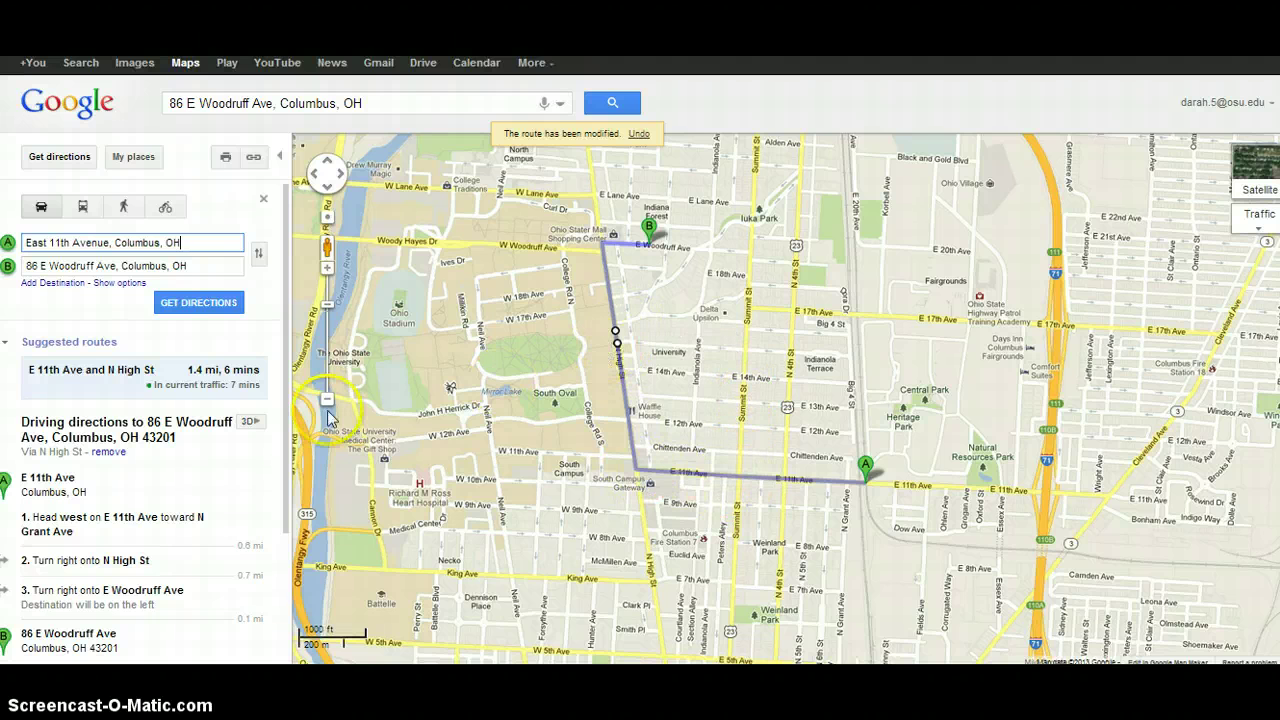
left_click(599, 381)
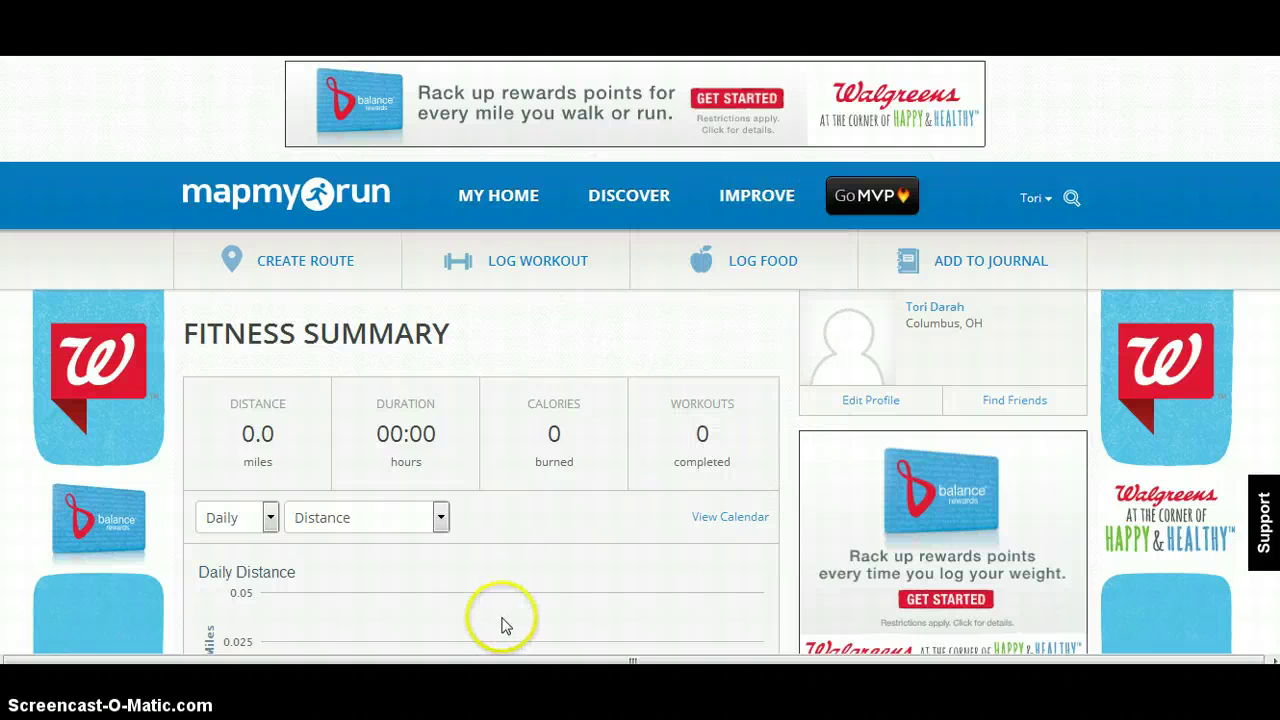
Switch to MapMyRun and start a new route with its starting point on E Woodruff Ave, just east of N High St
scroll(622, 408, "down", 1)
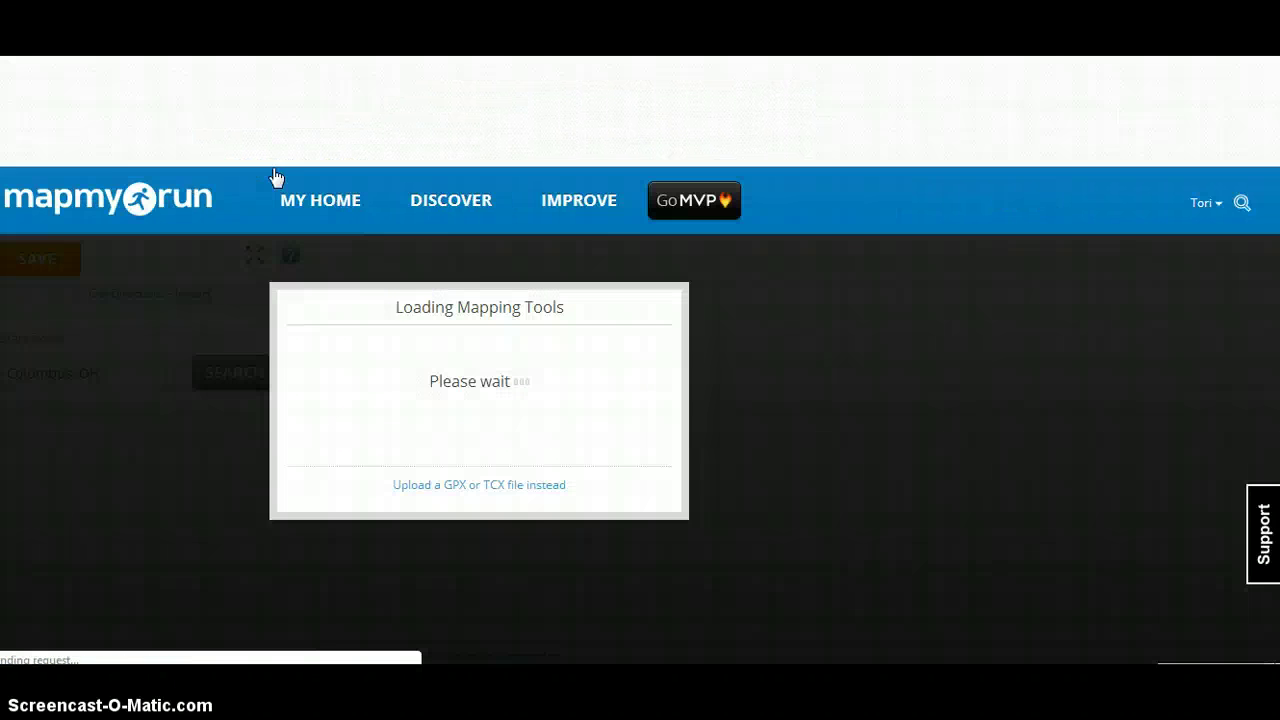
left_click(522, 474)
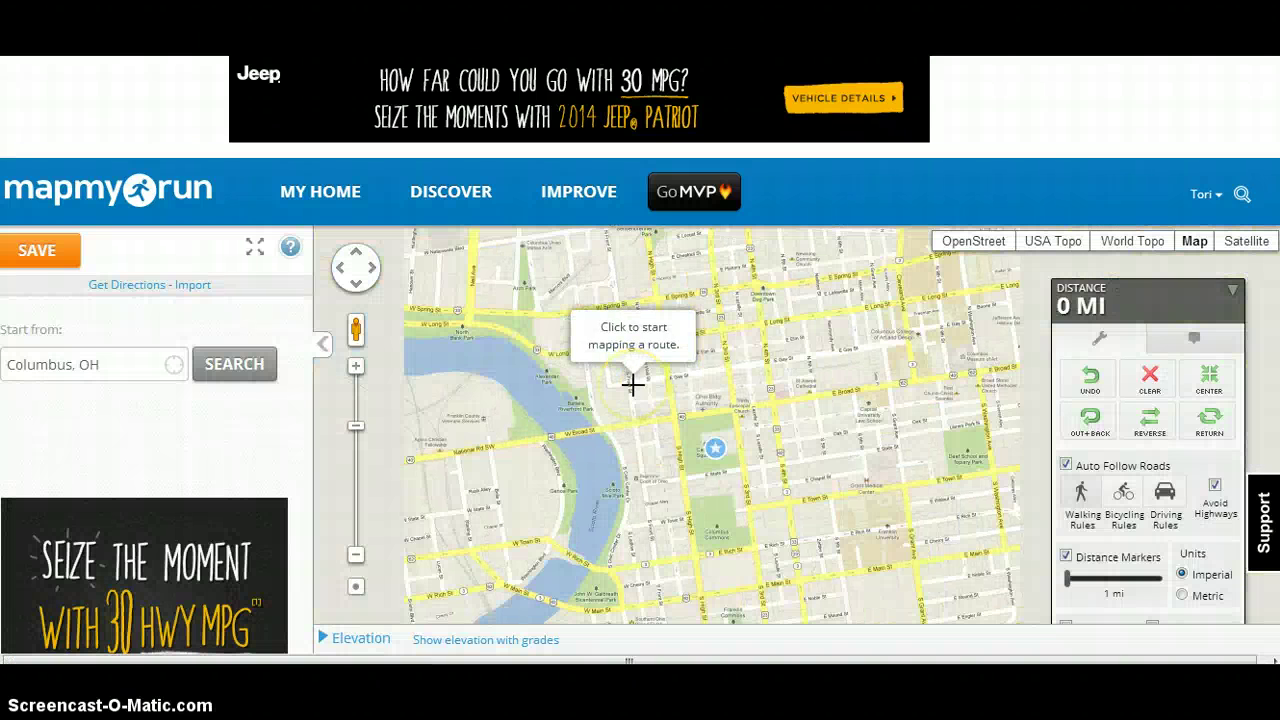
scroll(633, 385, "down", 1)
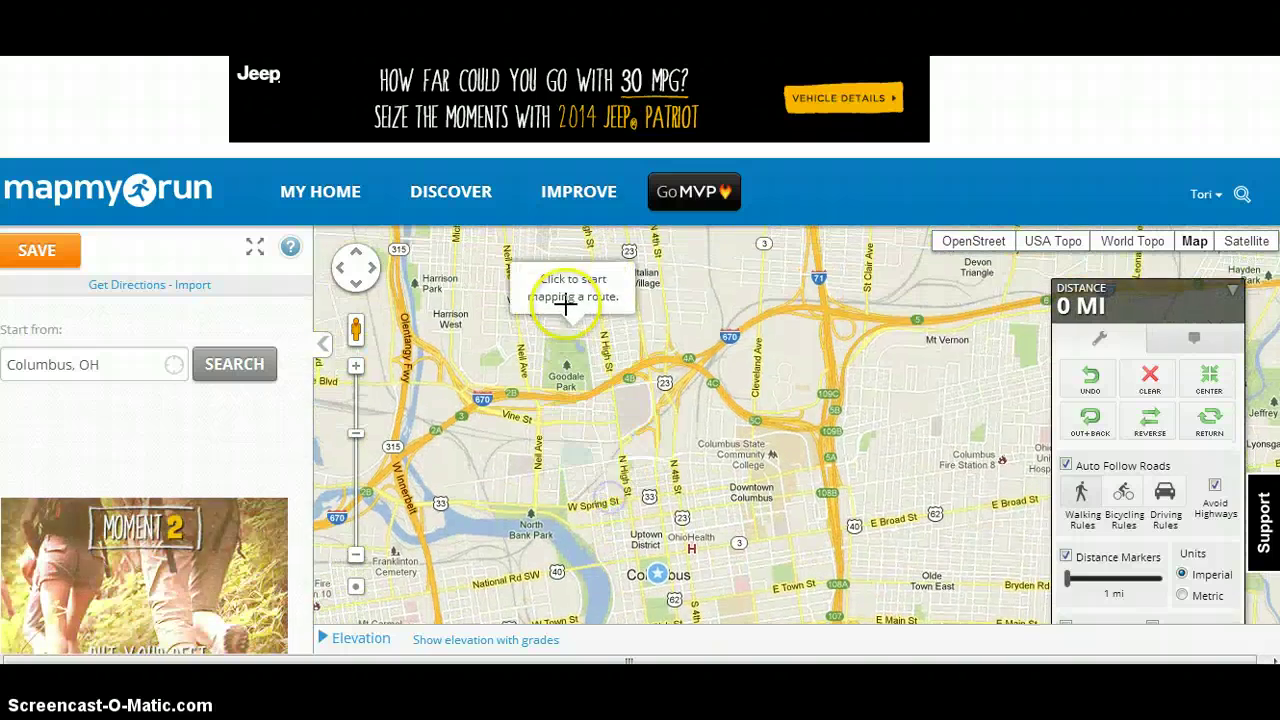
left_click_drag(566, 306, 586, 523)
left_click_drag(563, 337, 571, 458)
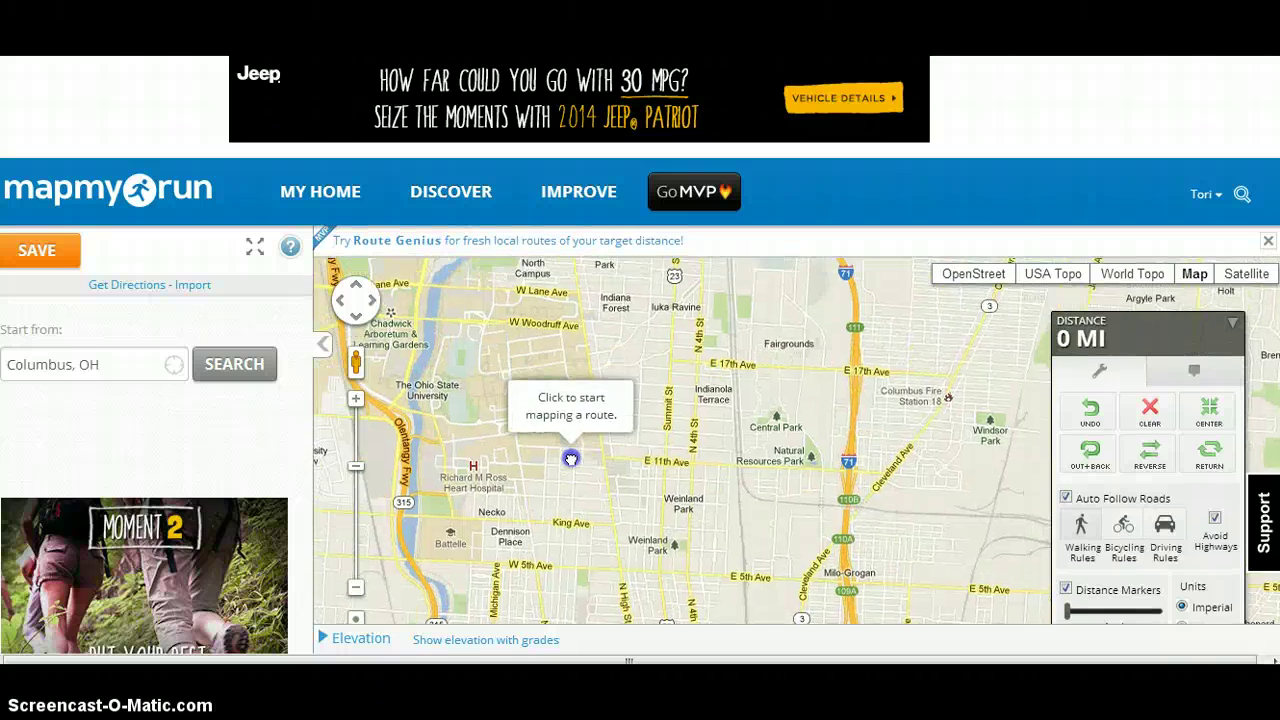
scroll(586, 391, "up", 2)
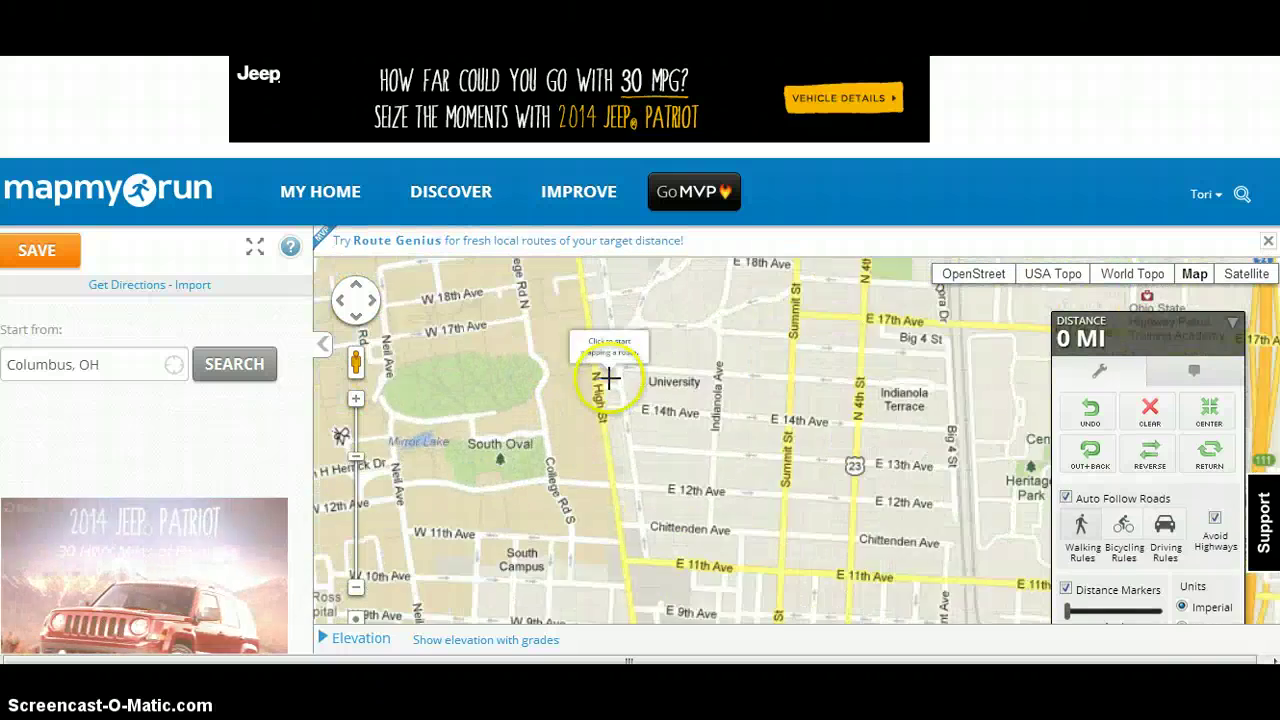
left_click_drag(620, 367, 619, 437)
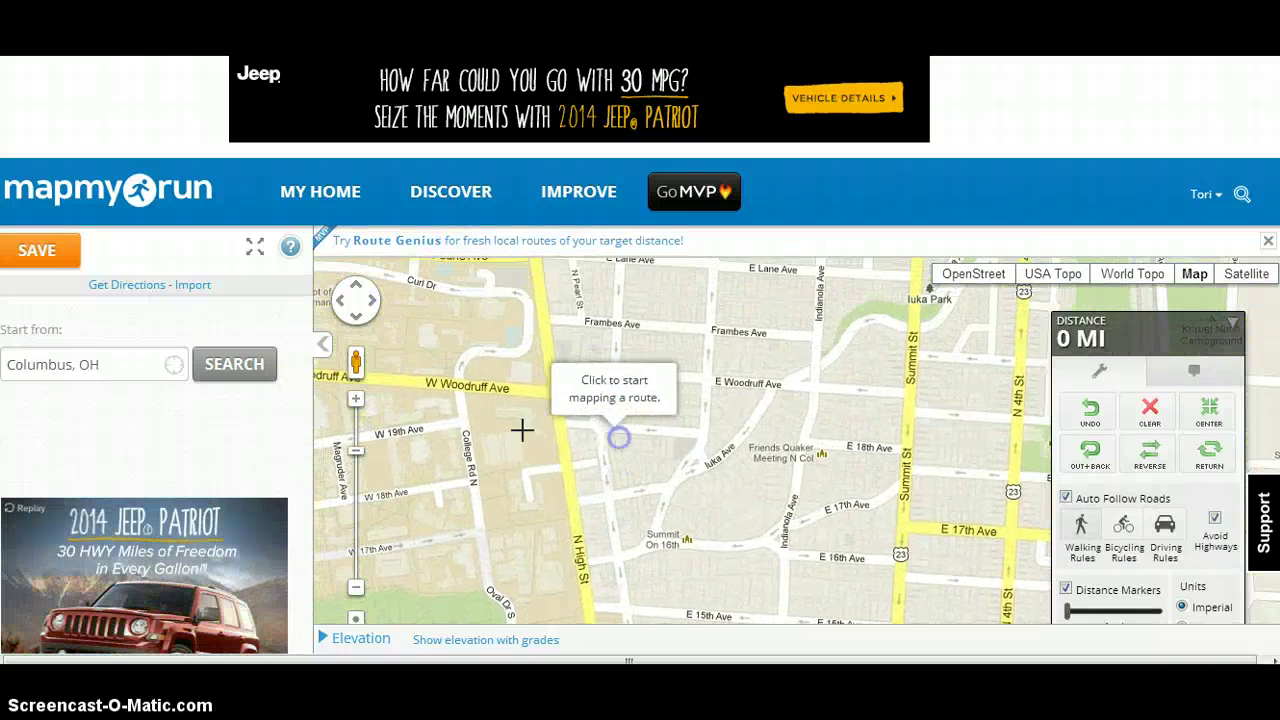
left_click(237, 396)
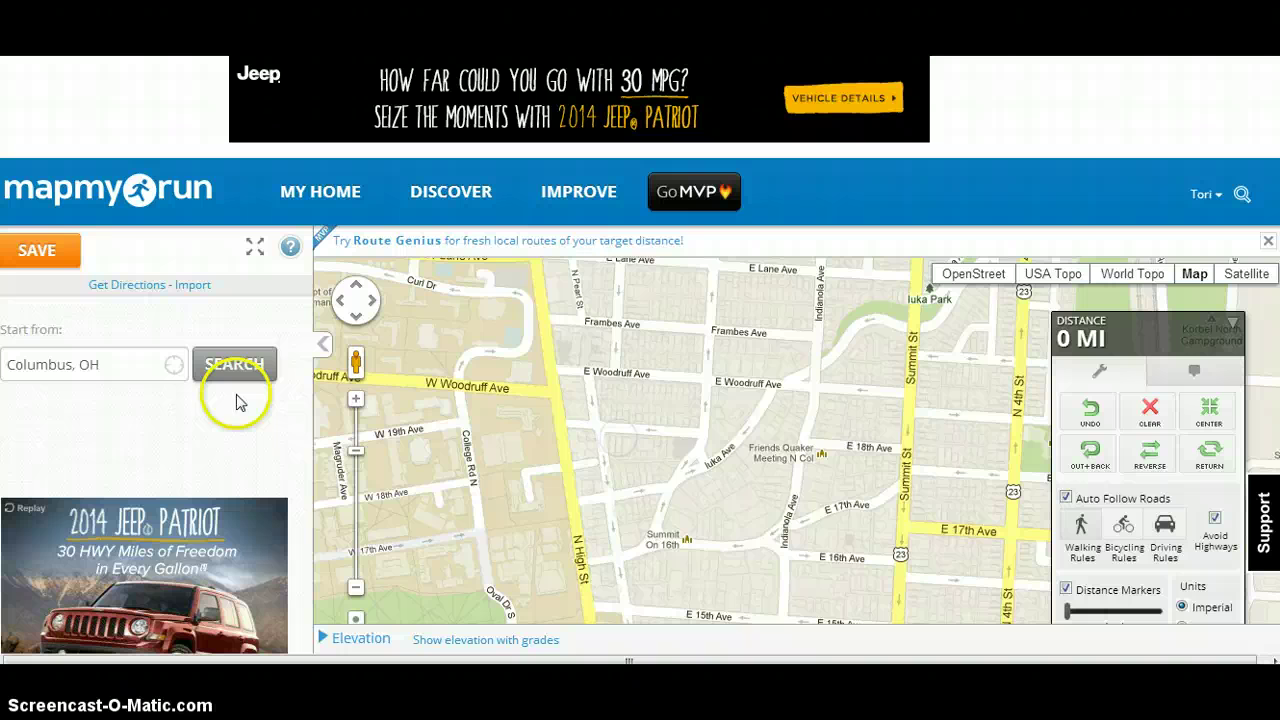
left_click(650, 372)
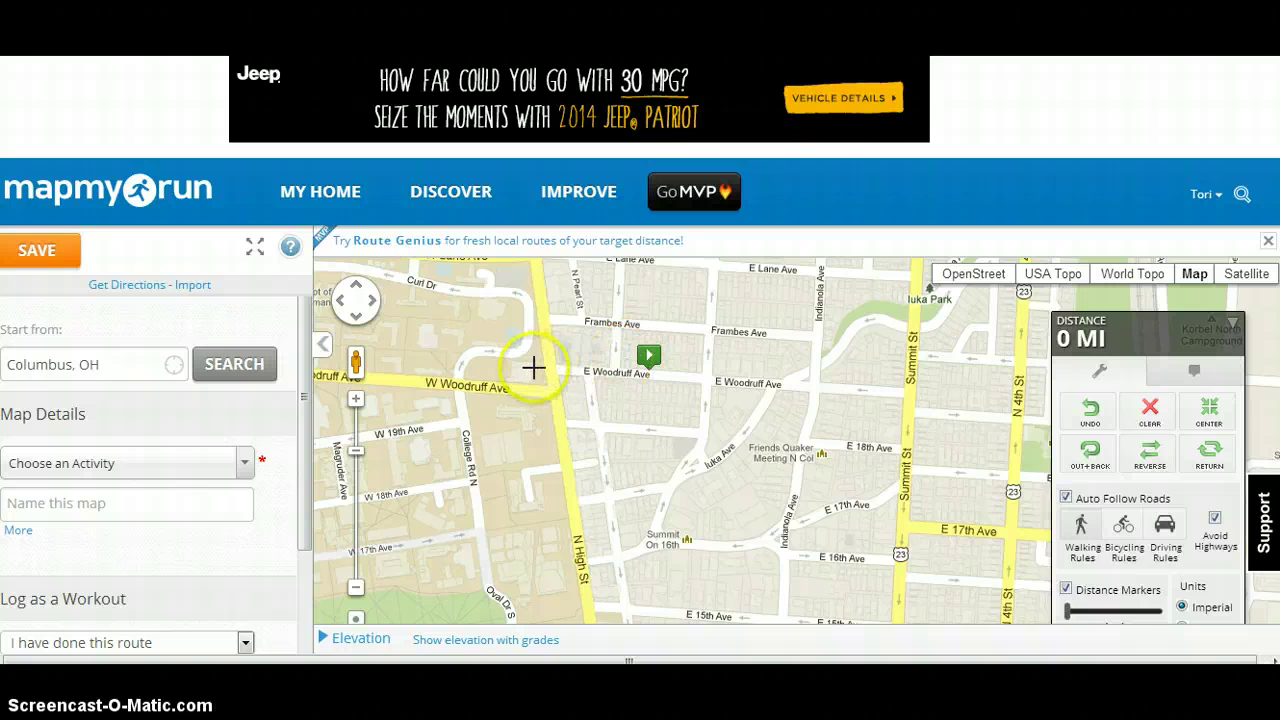
Trace the route from the starting point south along N High St to E 11th Ave
left_click(573, 521)
left_click_drag(528, 551, 495, 326)
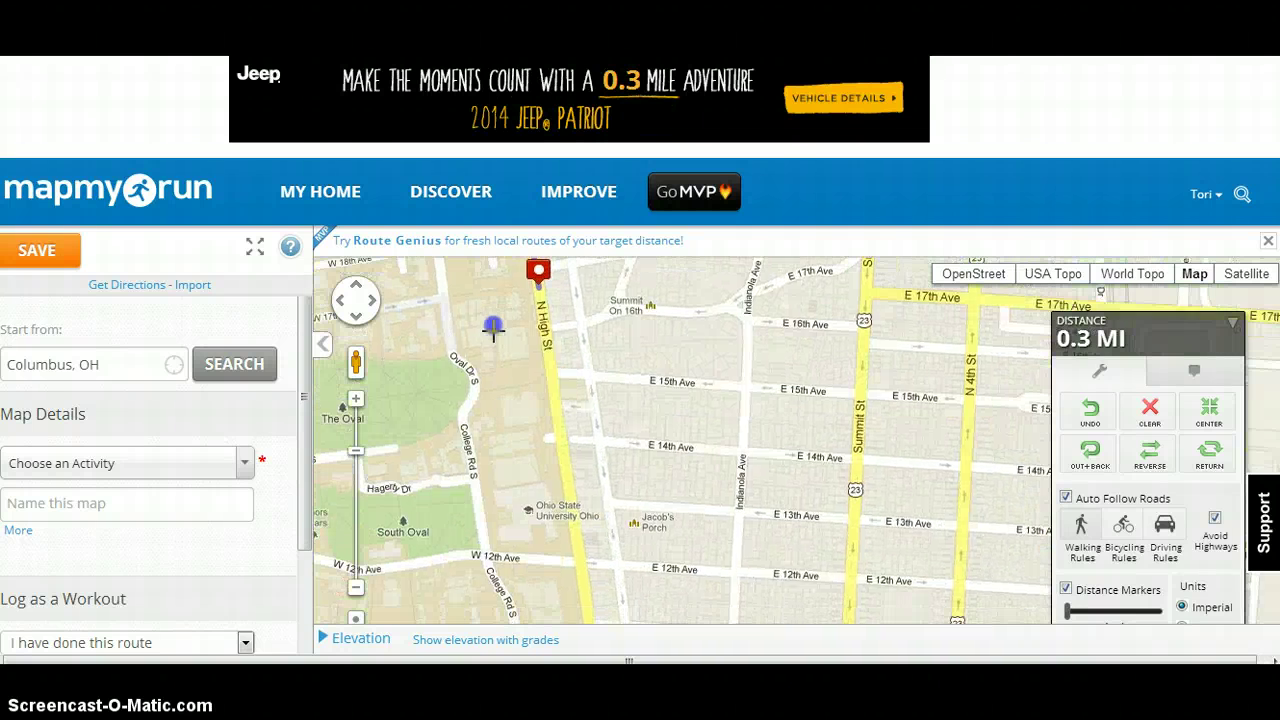
left_click(556, 429)
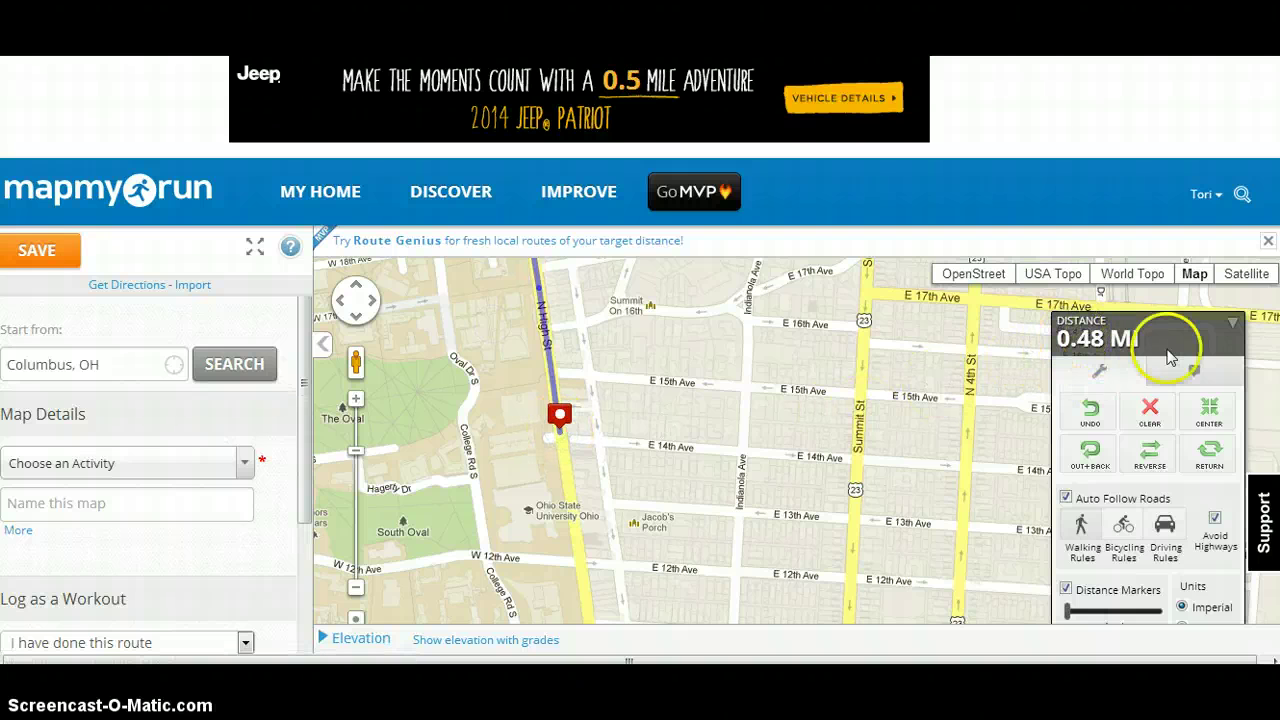
left_click_drag(511, 504, 504, 365)
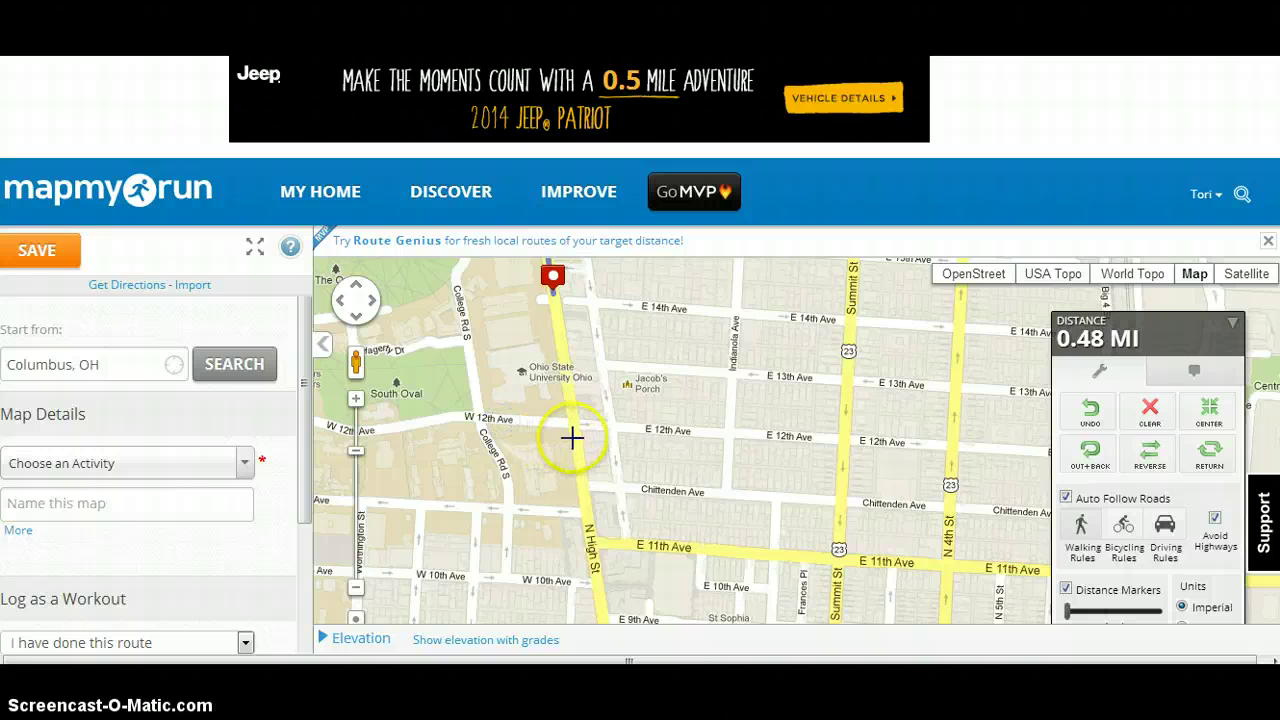
left_click_drag(538, 516, 520, 470)
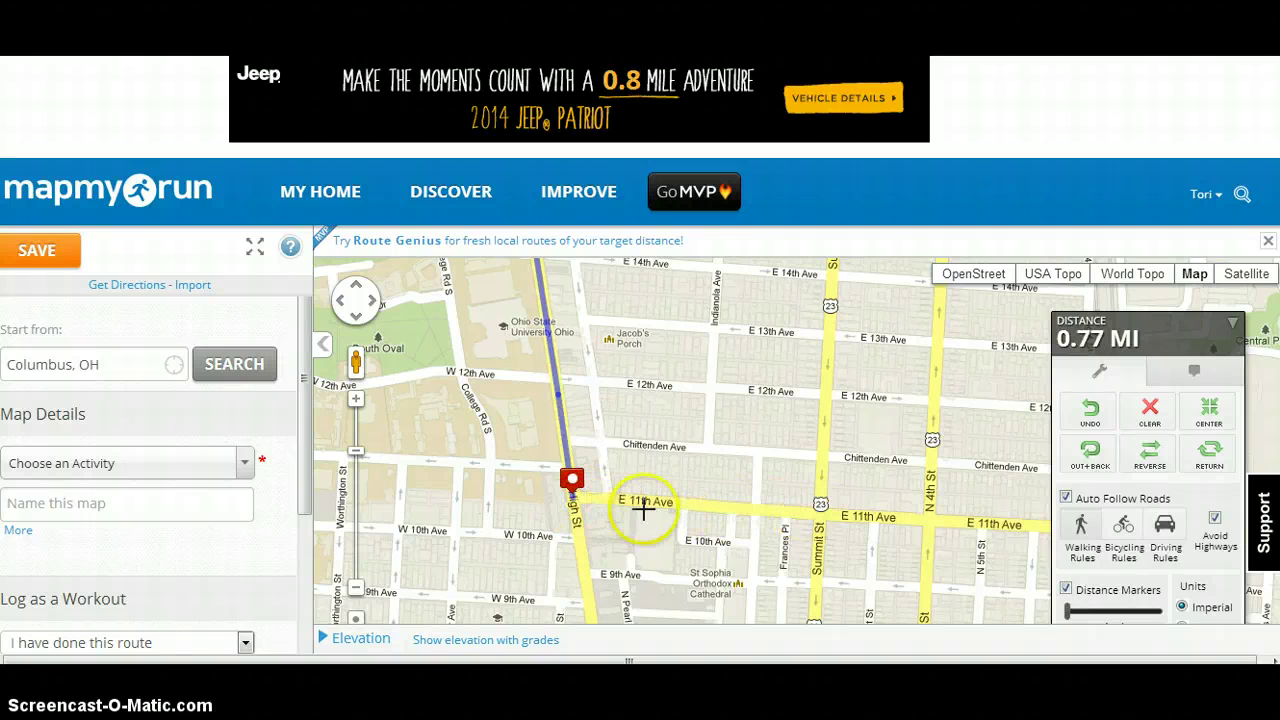
Extend the route east on E 11th Ave to Summit St, west on Chittenden Ave to Indianola Ave, and east on E 12th Ave to Summit St
left_click(824, 476)
left_click(698, 452)
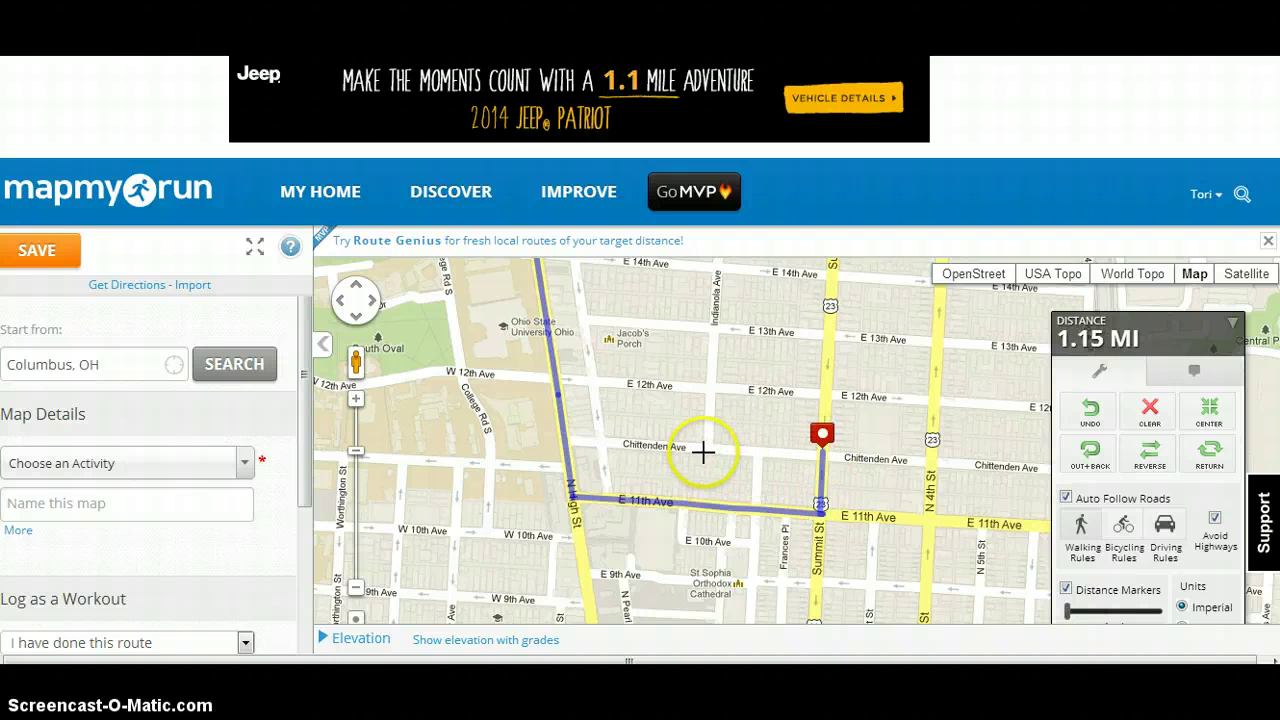
left_click(711, 390)
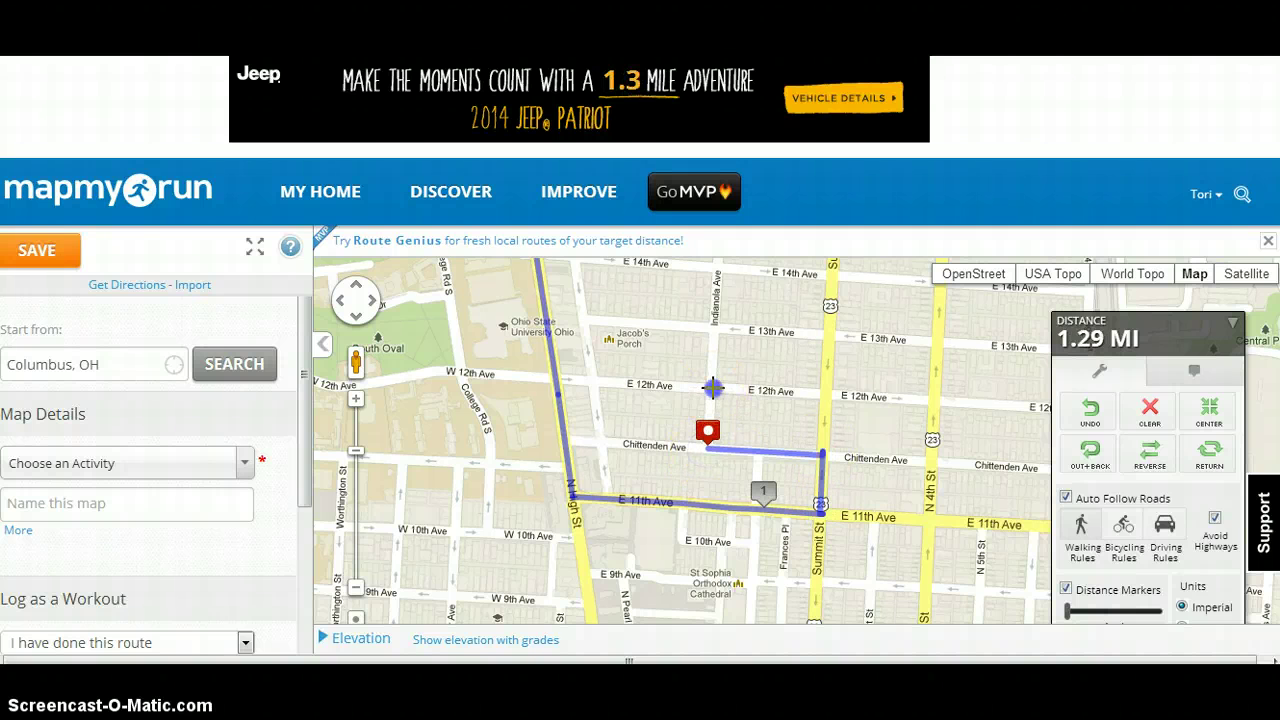
left_click(824, 396)
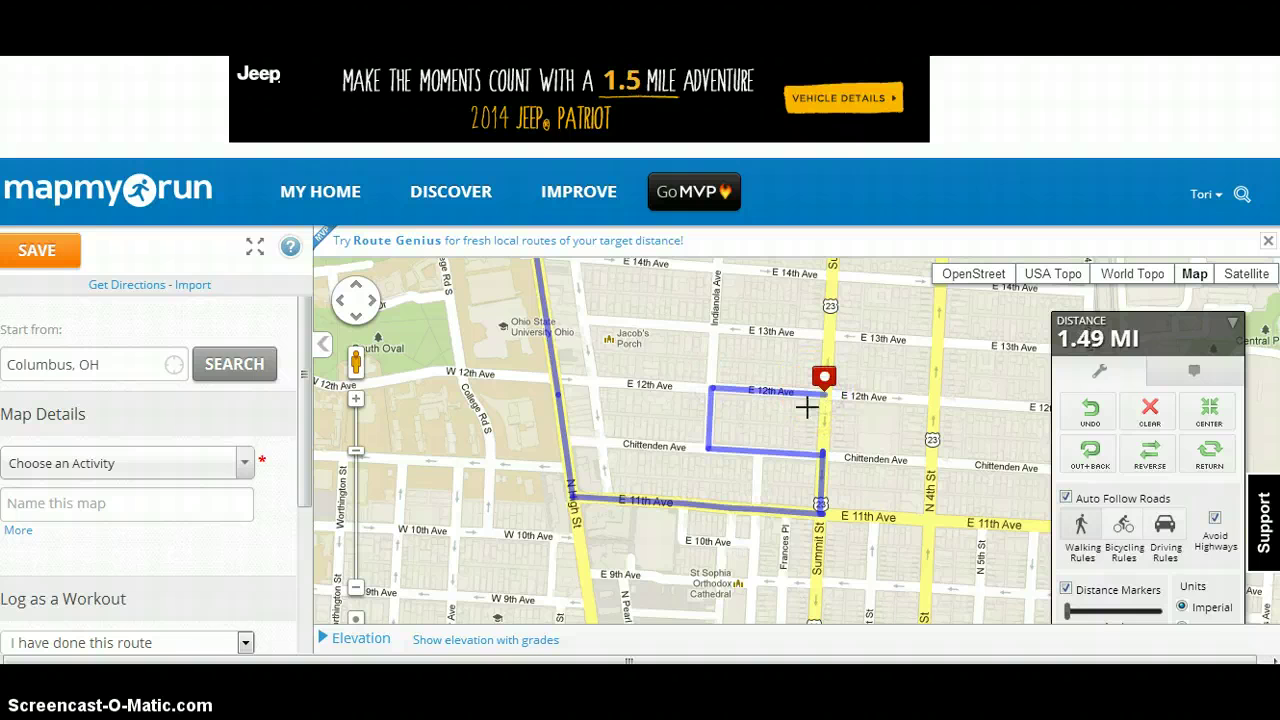
Extend the route north along Summit St from E 12th Ave to E 15th Ave
left_click_drag(551, 394, 527, 406)
left_click(684, 328)
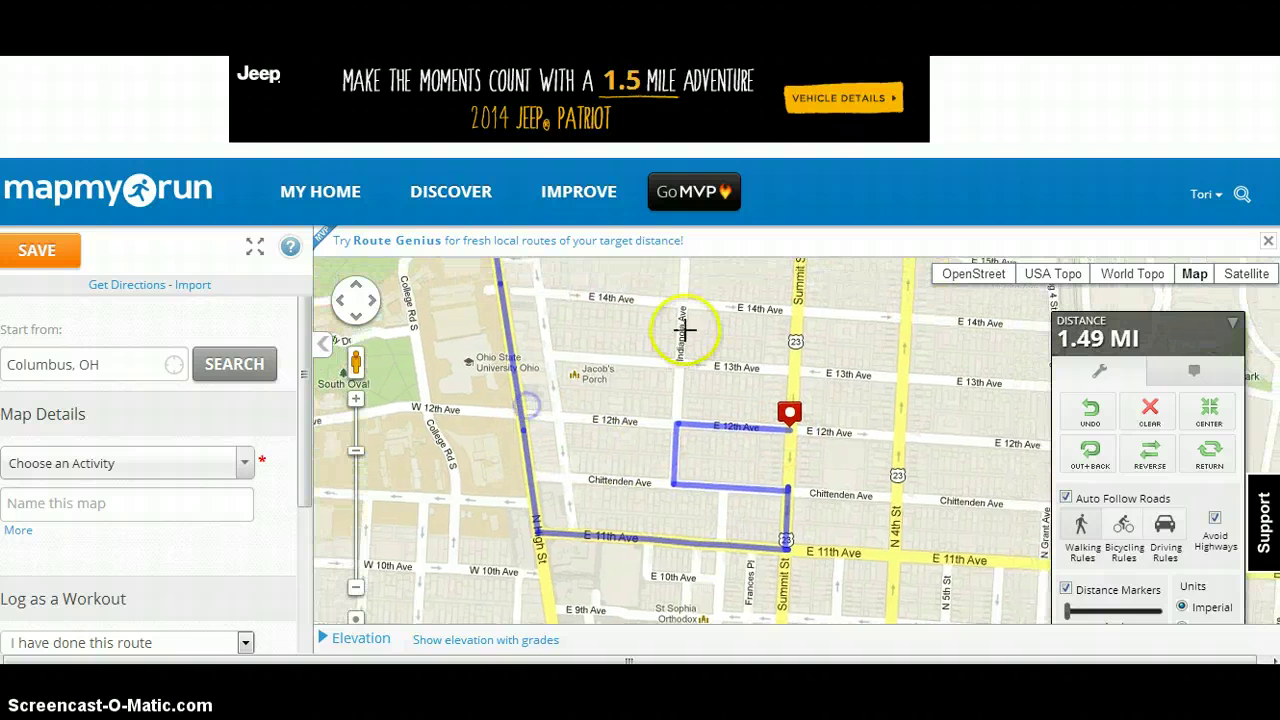
left_click(779, 312)
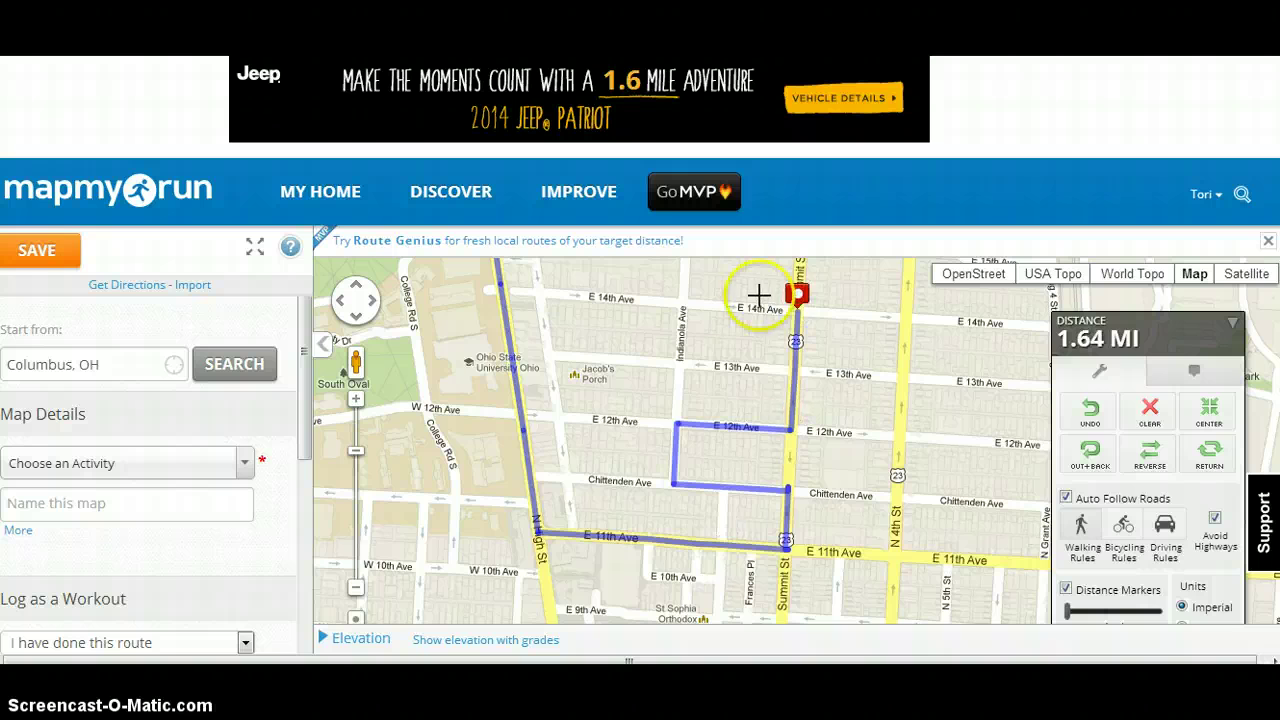
left_click_drag(757, 294, 731, 450)
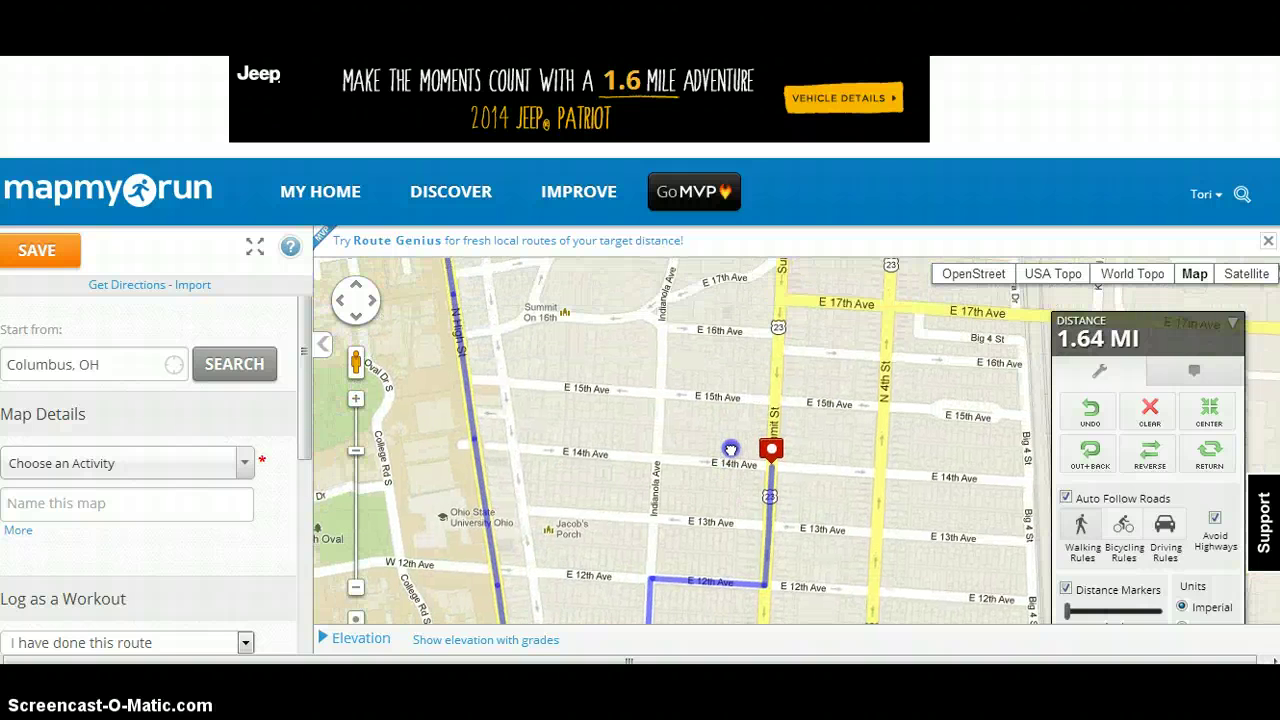
left_click(771, 400)
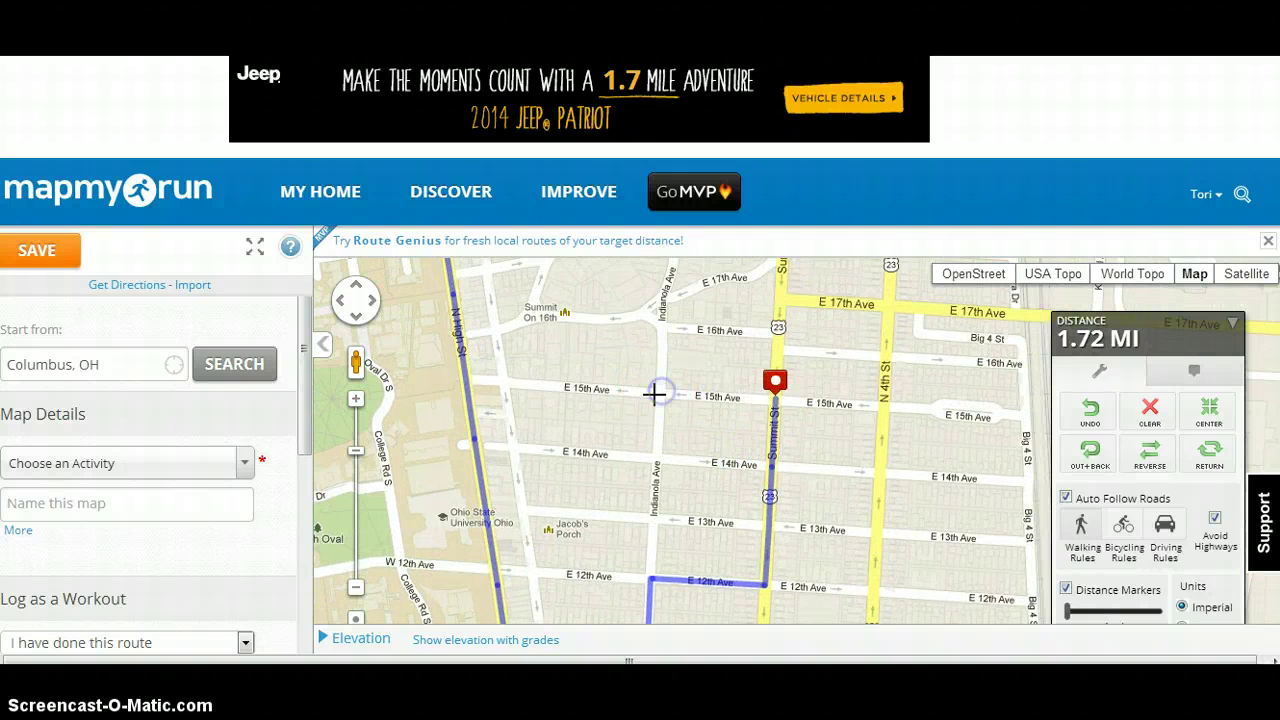
Extend the route west on E 15th Ave to Indianola Ave, north to E 16th Ave and west along E 16th Ave
left_click(656, 393)
left_click_drag(616, 358, 598, 448)
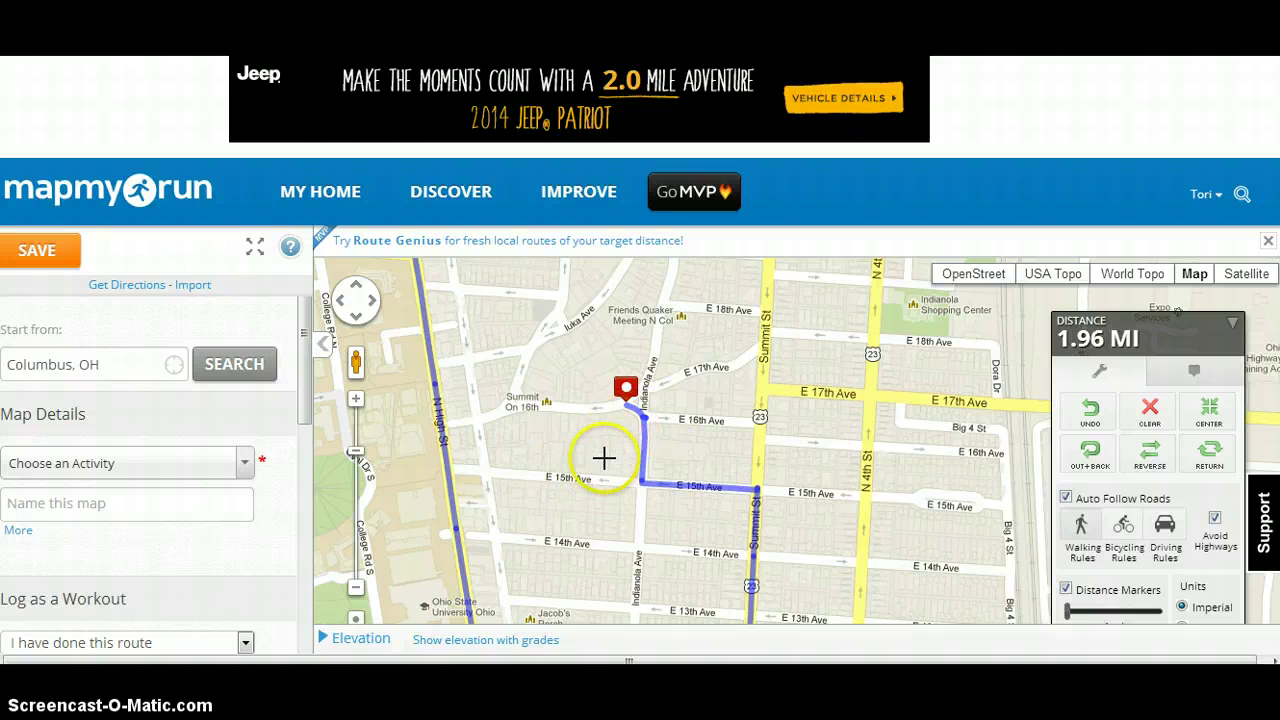
left_click(600, 406)
scroll(600, 404, "up", 1)
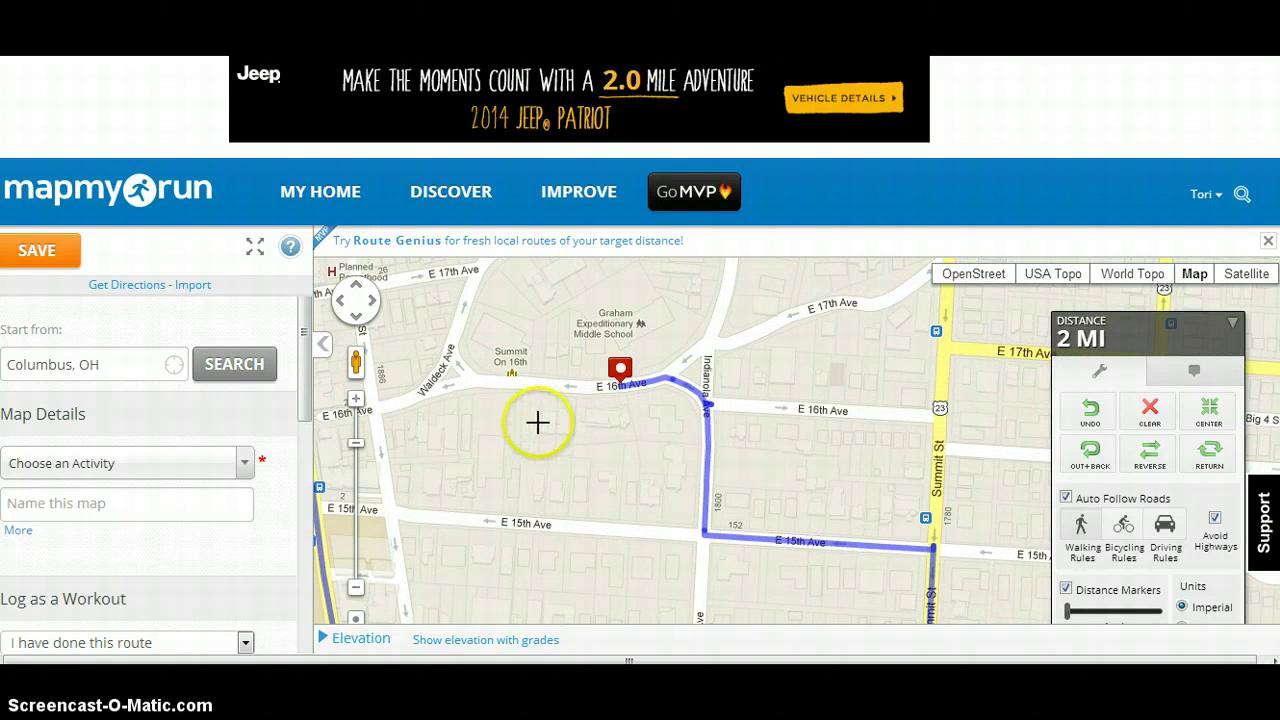
scroll(563, 421, "down", 2)
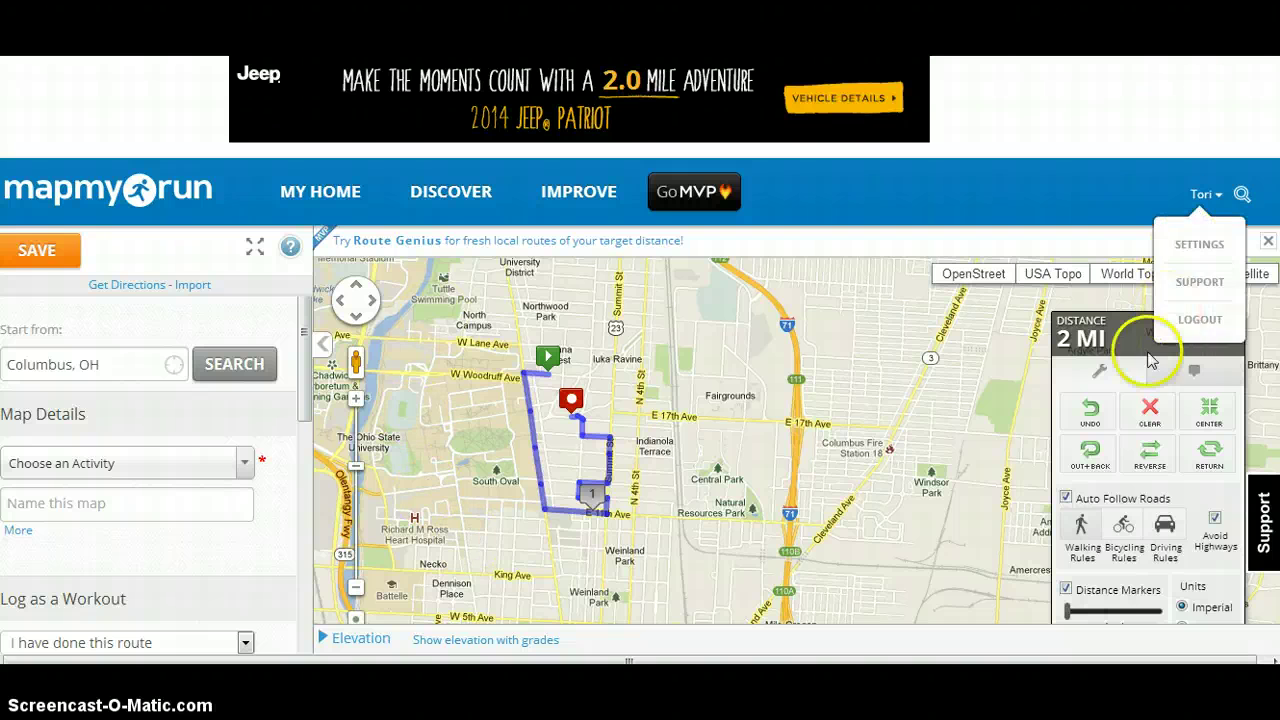
Clear the whole route from the map and turn on the elevation display
left_click(1150, 410)
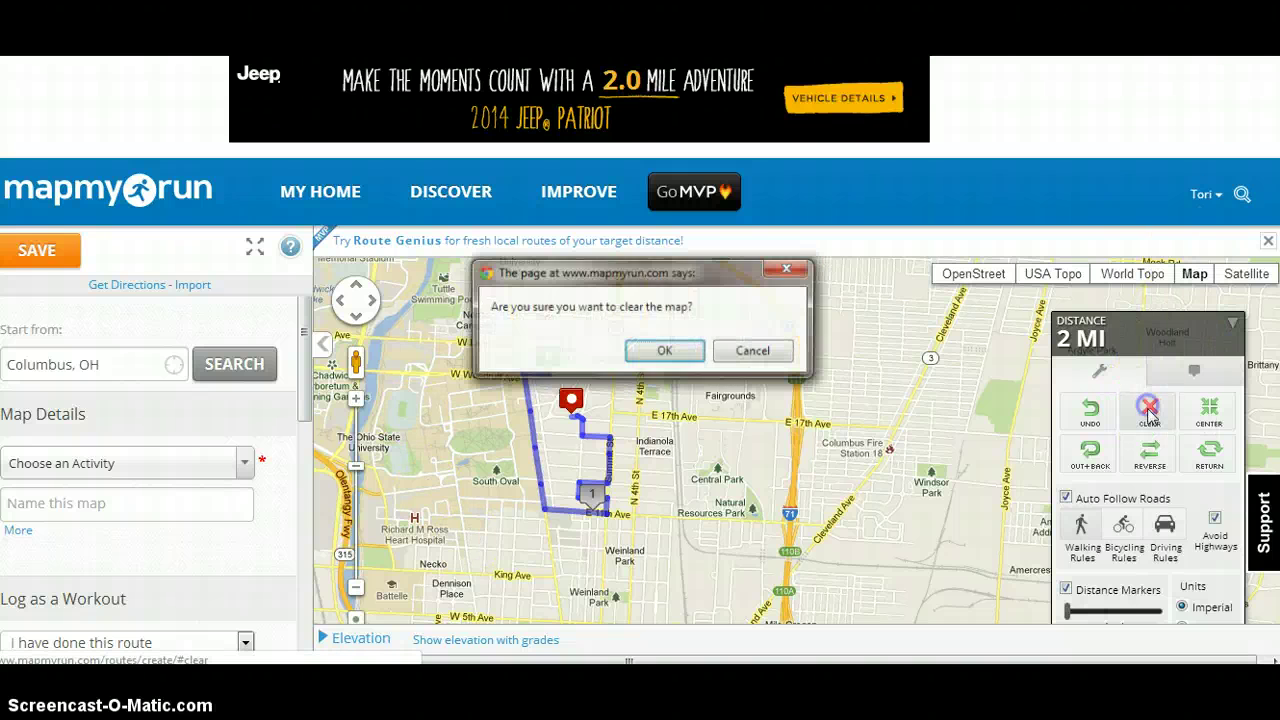
left_click(676, 352)
left_click(1100, 456)
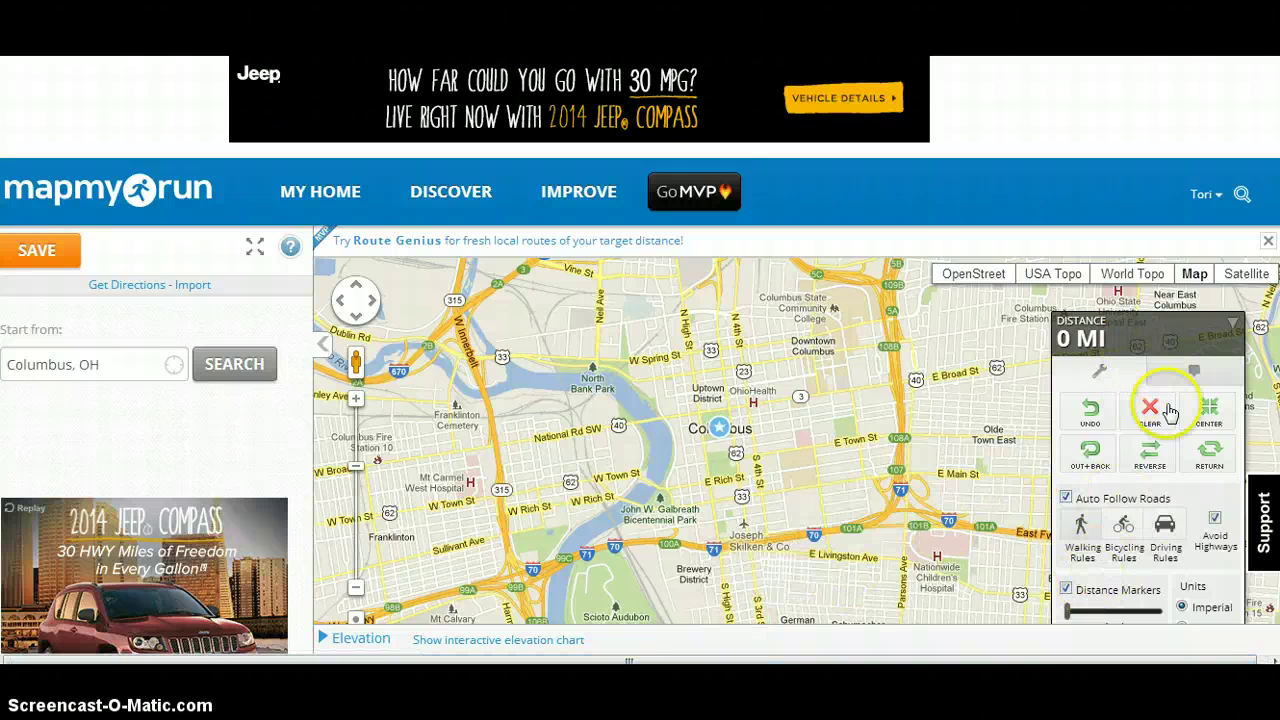
scroll(1150, 460, "down", 1)
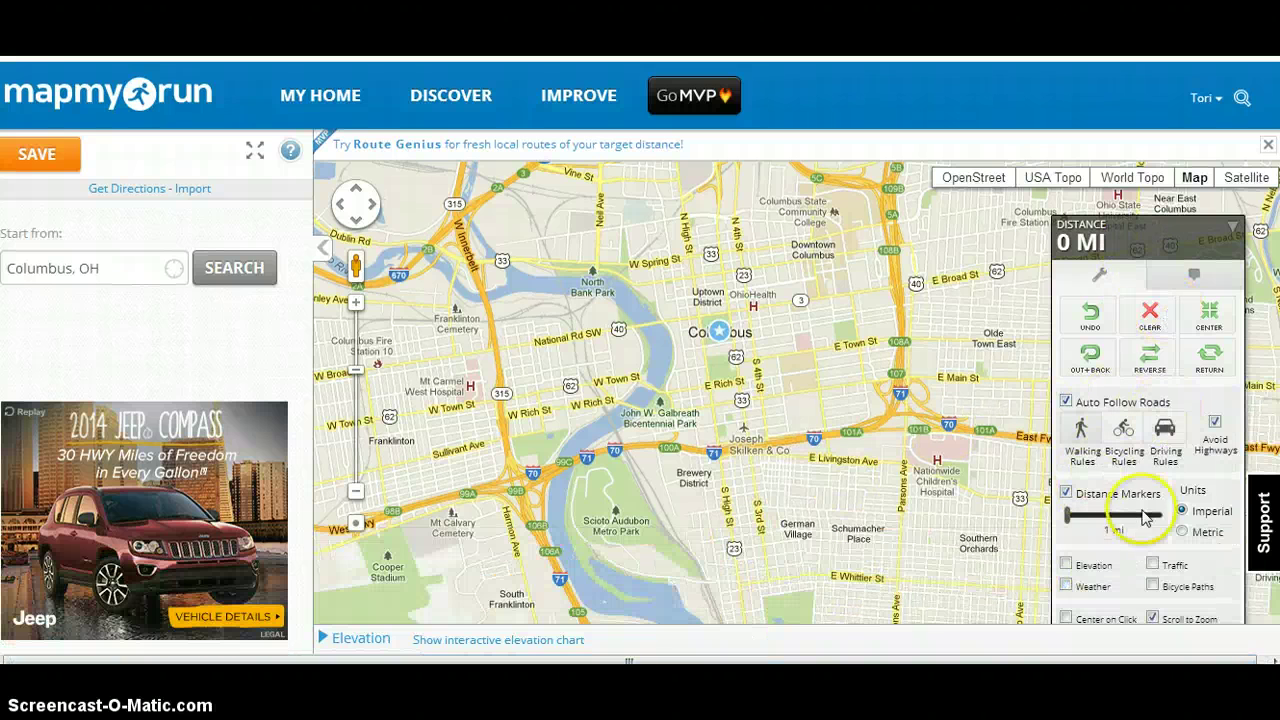
left_click(1066, 565)
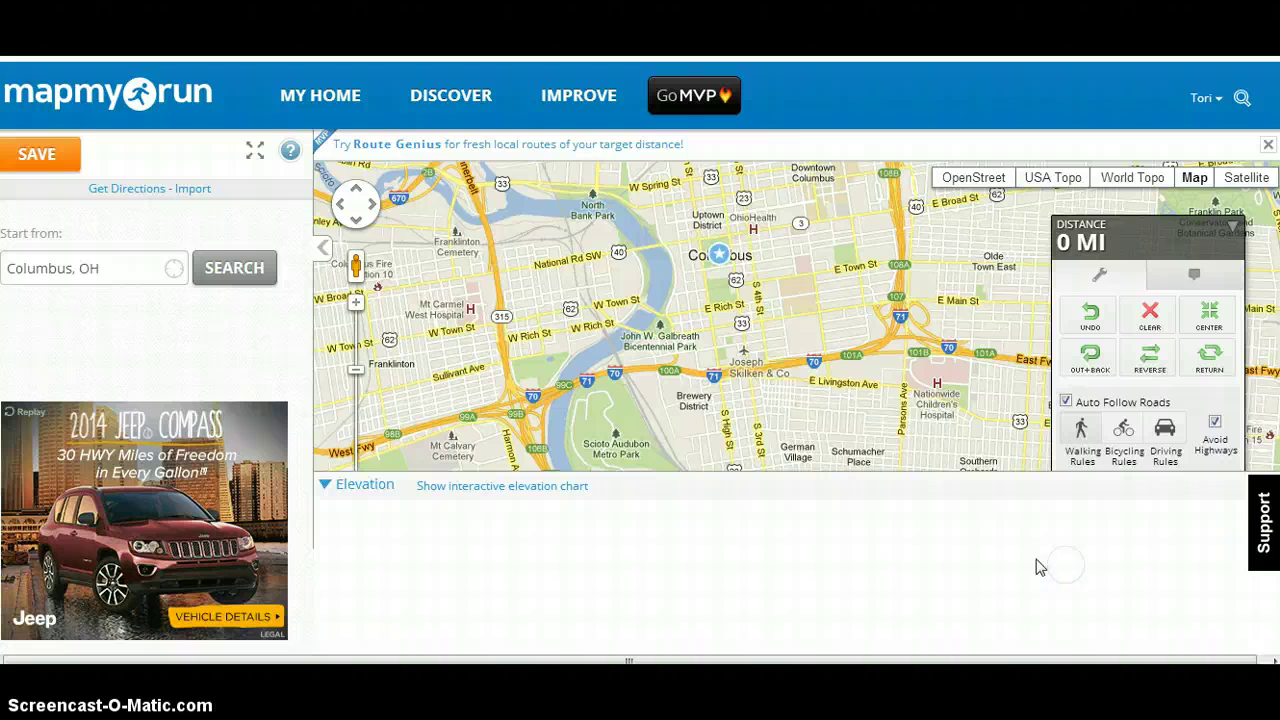
Trace a new route from High St in the Brewery District north to E Broad St, east to Washington Ave and north past E Long St
left_click(725, 405)
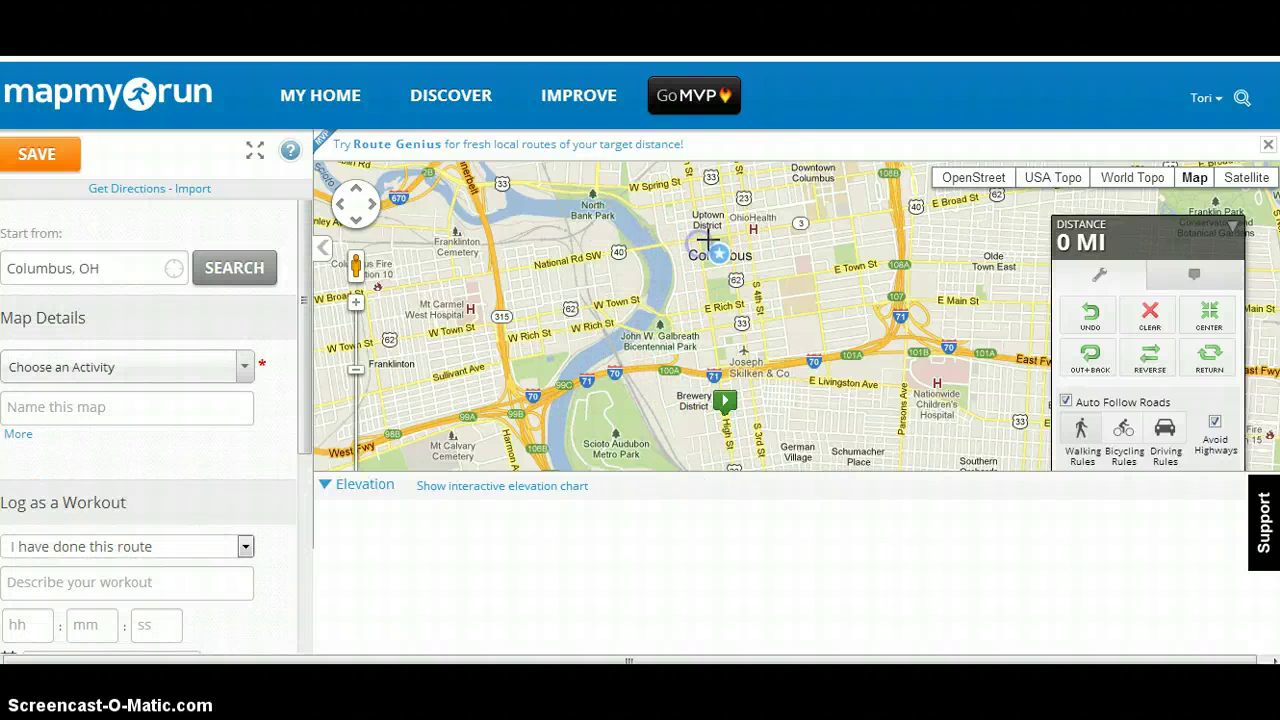
left_click(707, 238)
left_click(829, 221)
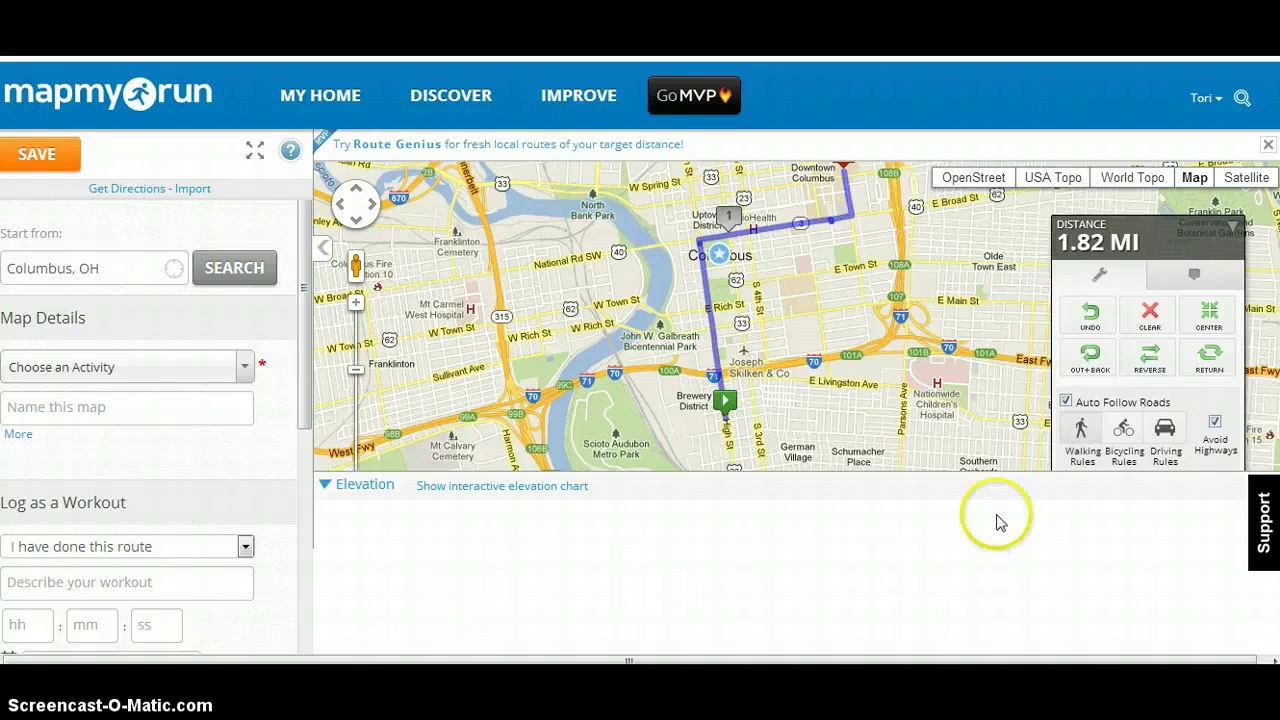
scroll(1122, 420, "down", 1)
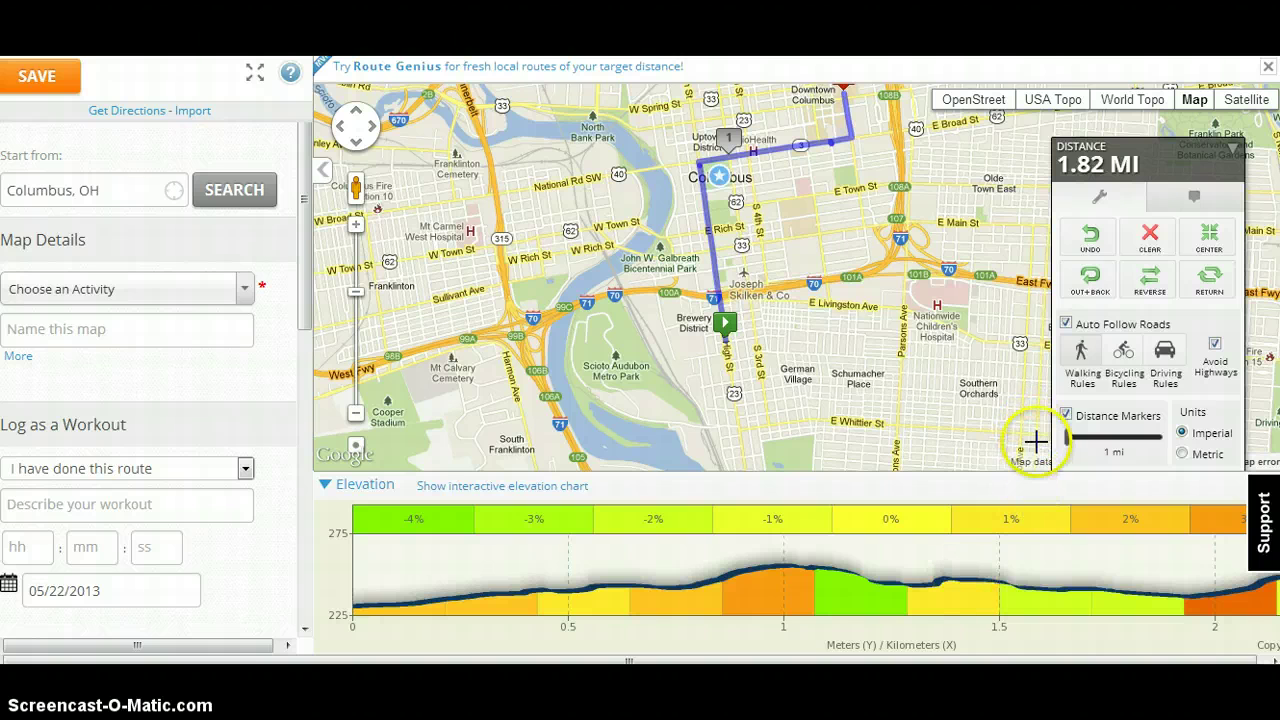
Turn off Auto Follow Roads and show the downtown route on the World Topo map
left_click(1066, 323)
left_click_drag(864, 273, 836, 357)
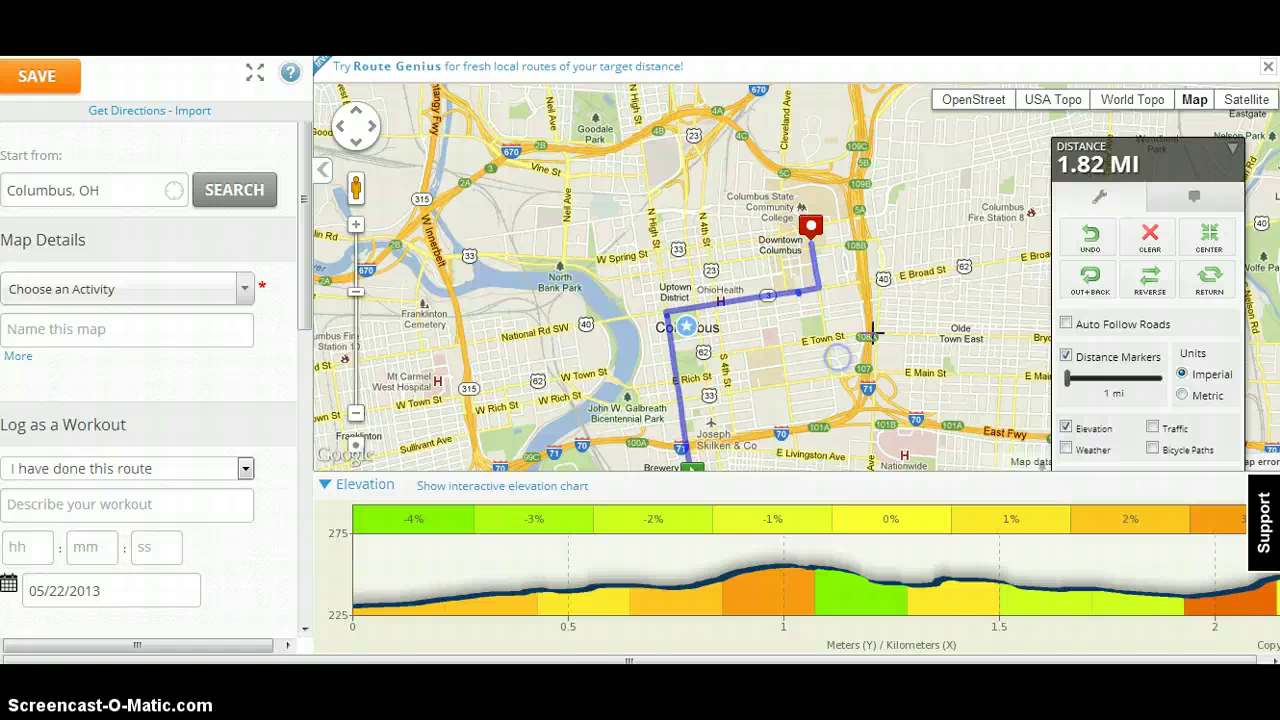
left_click(1150, 105)
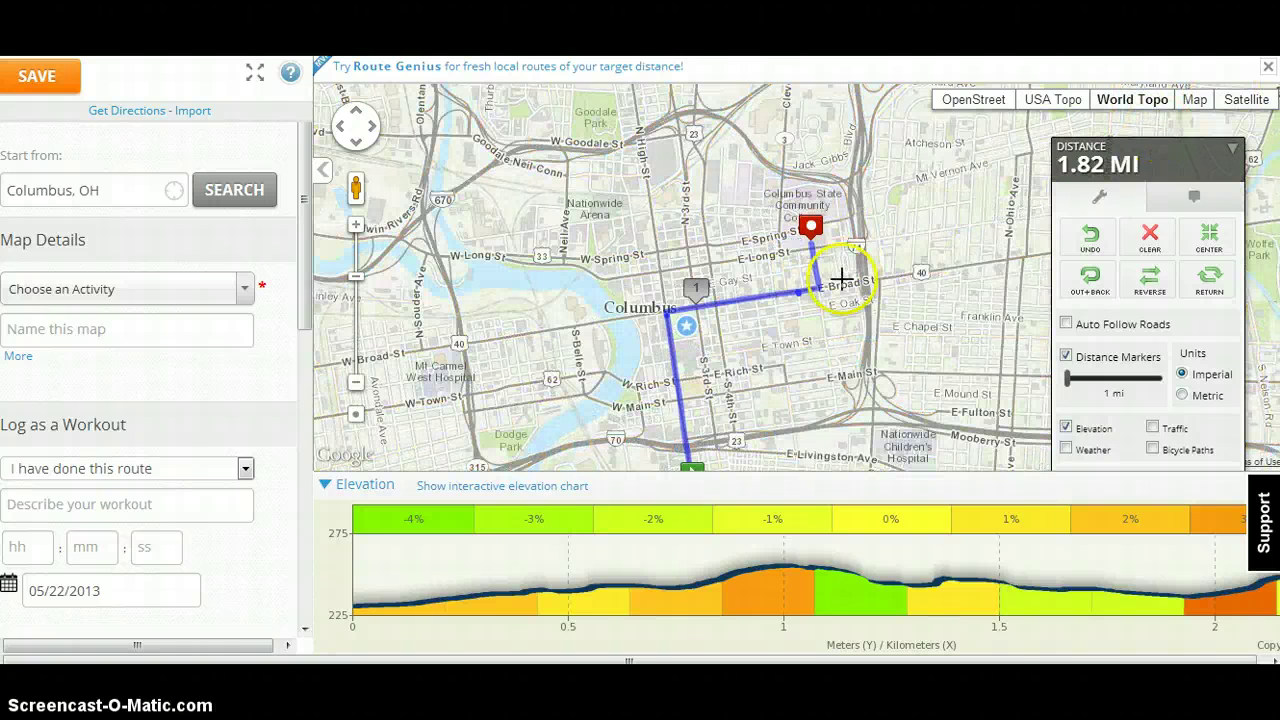
scroll(843, 278, "up", 1)
left_click_drag(738, 235, 766, 263)
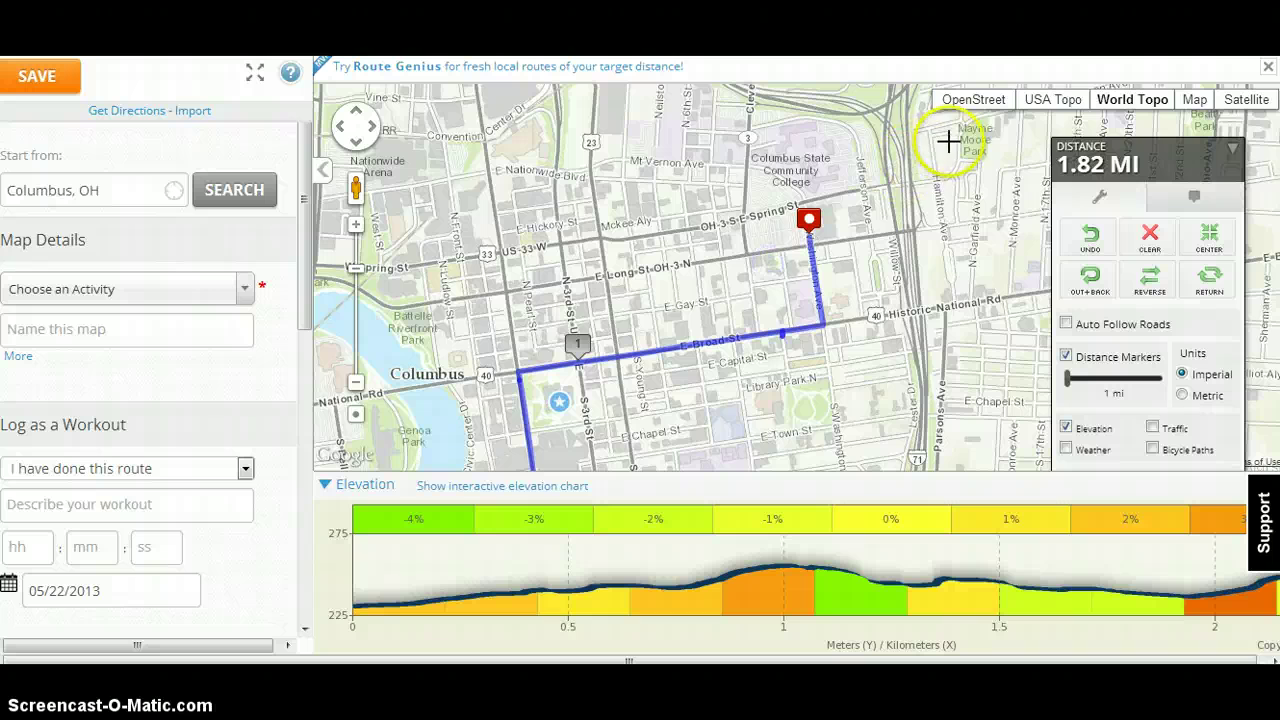
View the downtown route on the USA Topo map and on the OpenStreet map
left_click(1050, 100)
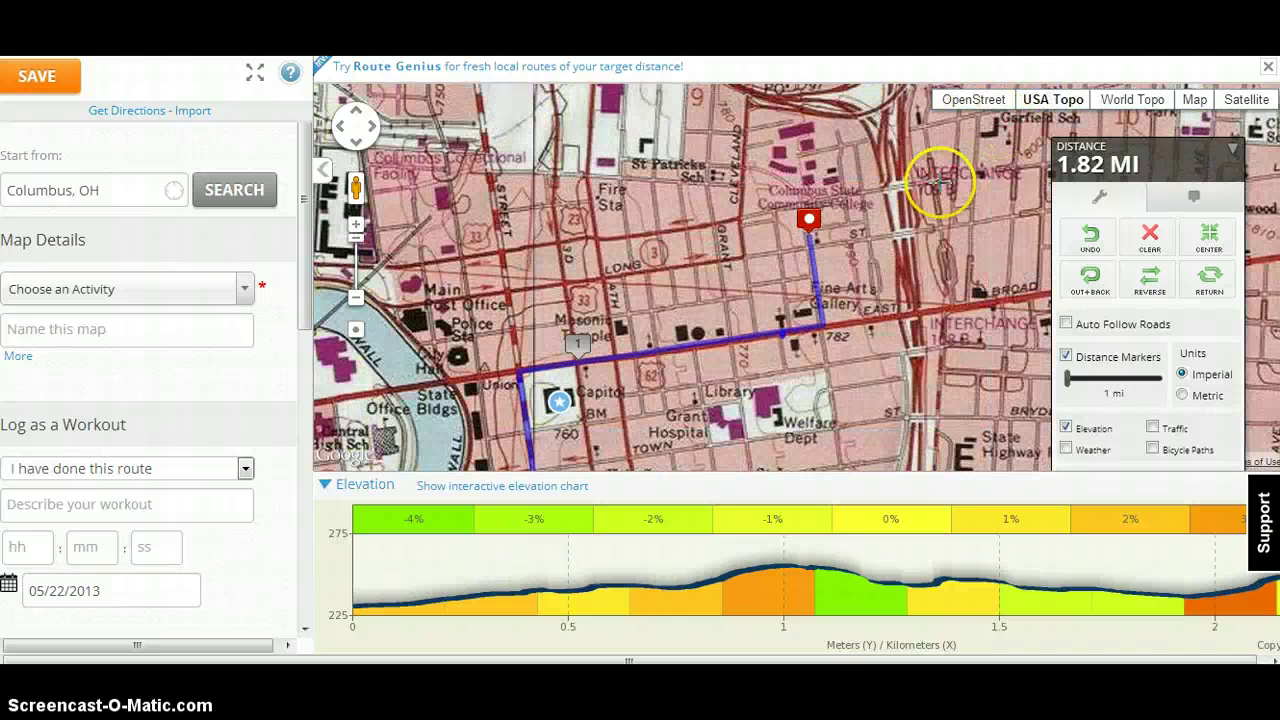
left_click(970, 108)
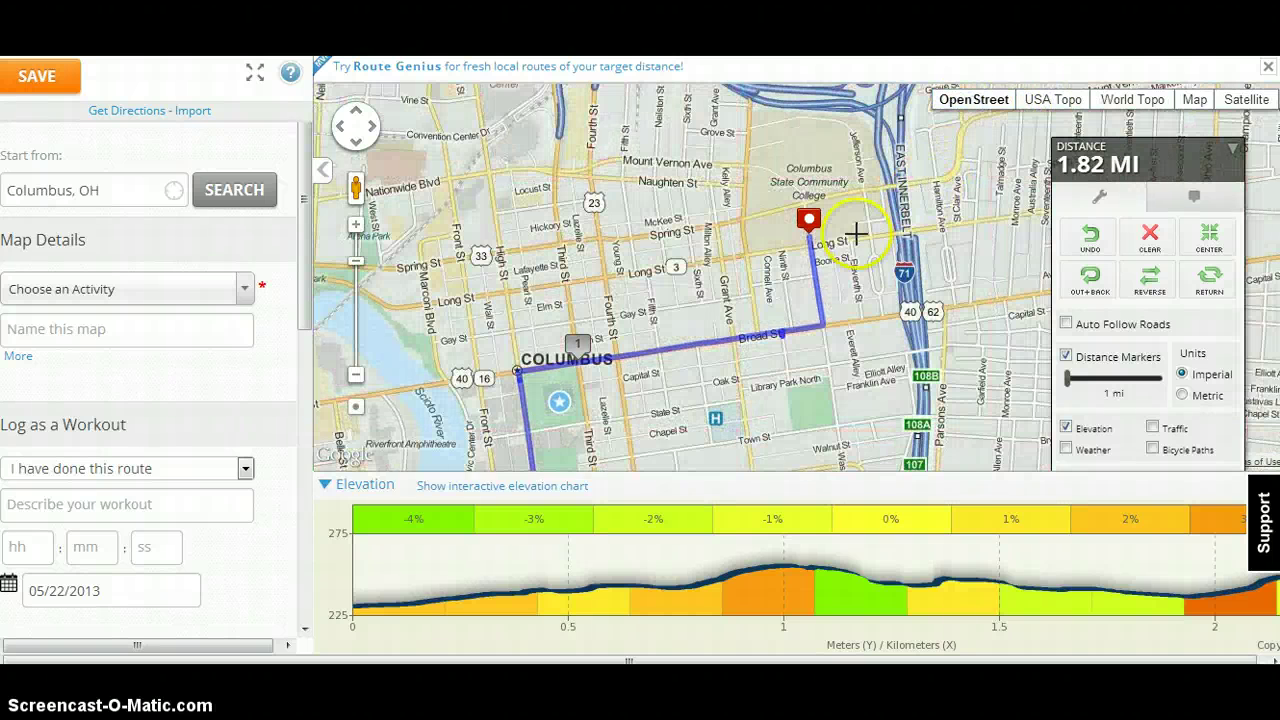
scroll(851, 228, "up", 1)
Switch to satellite imagery and examine the route's end and the area around Columbus State Community College
left_click(1244, 100)
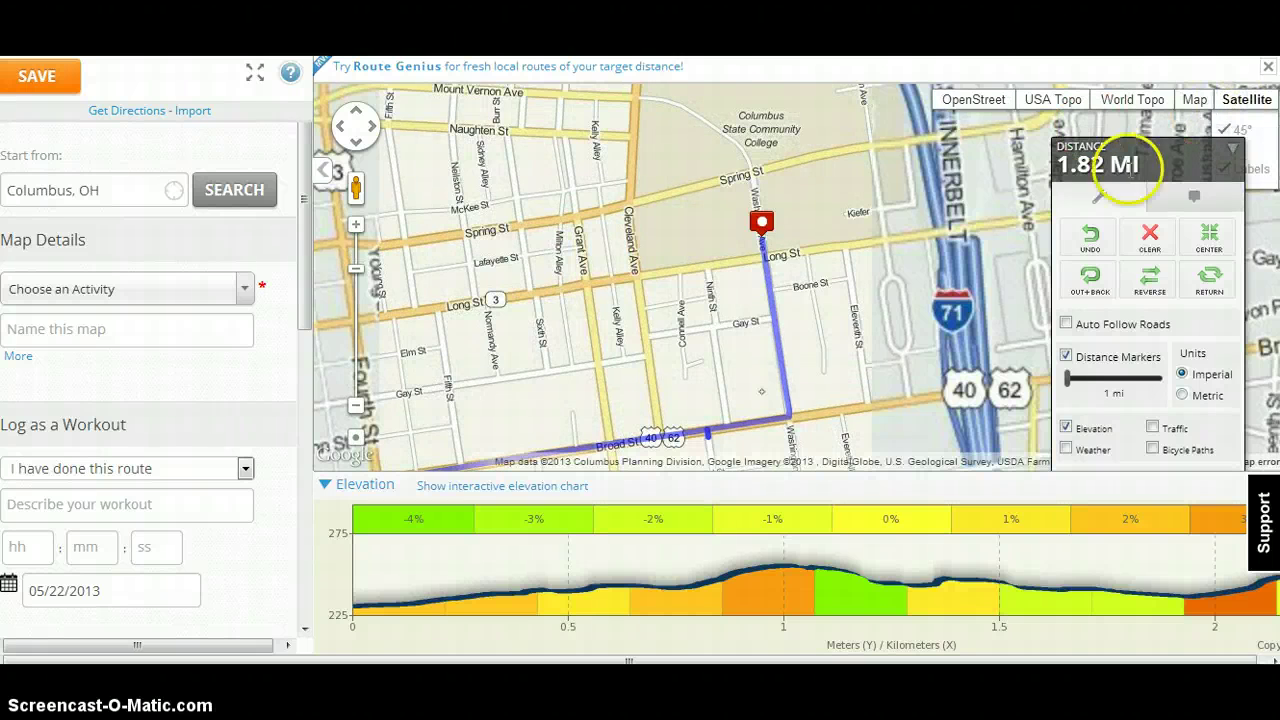
scroll(730, 322, "up", 1)
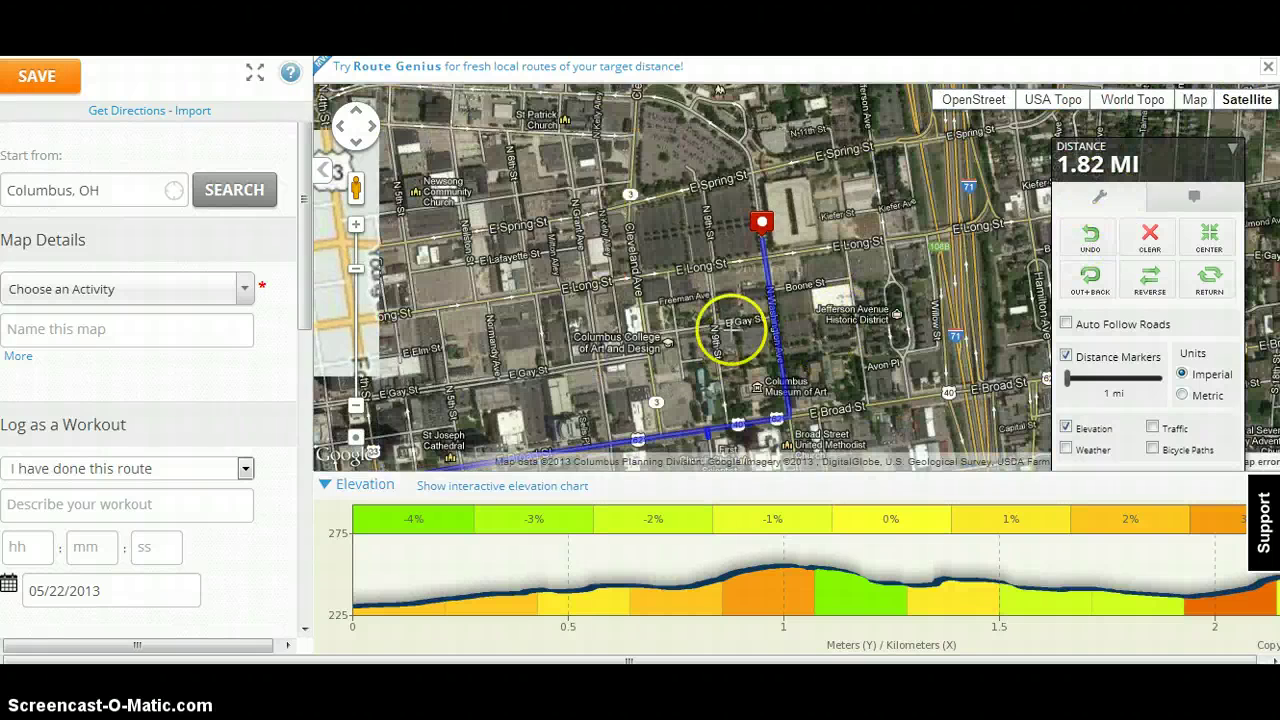
mouse_move(728, 320)
left_mouse_down()
mouse_move(751, 209)
mouse_move(745, 338)
left_mouse_up()
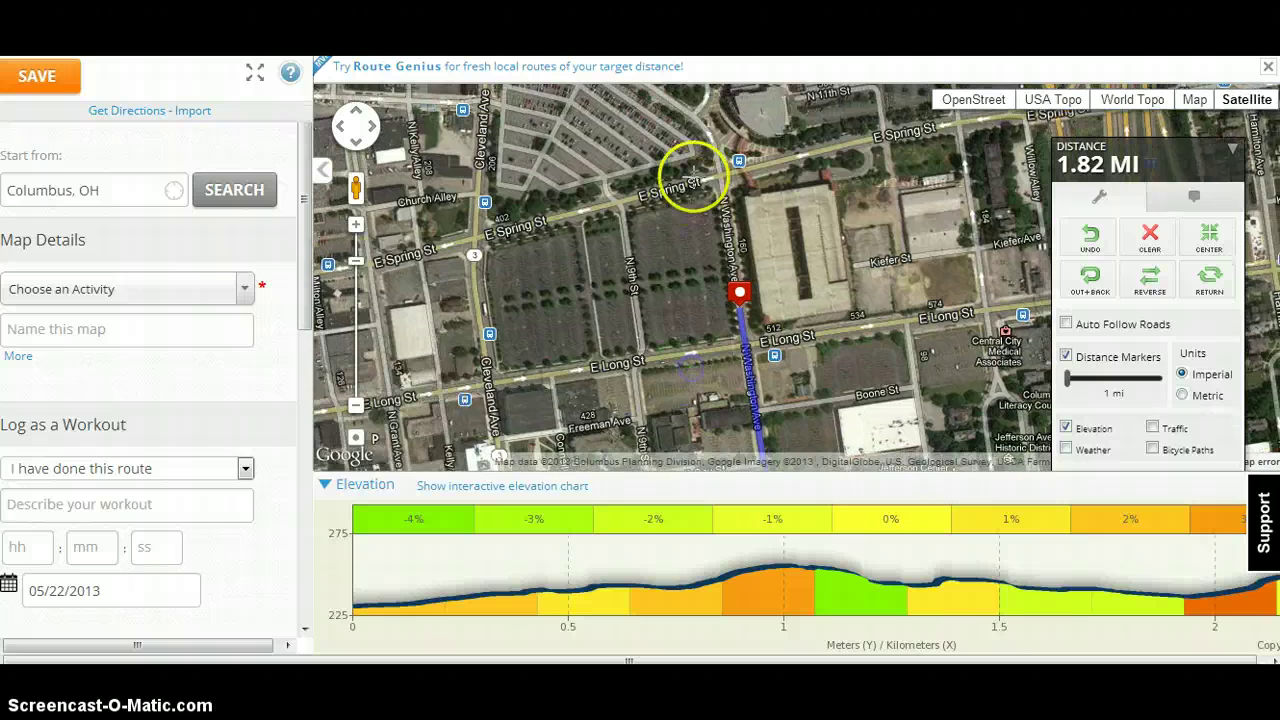
left_click_drag(691, 177, 698, 295)
left_click_drag(674, 200, 691, 237)
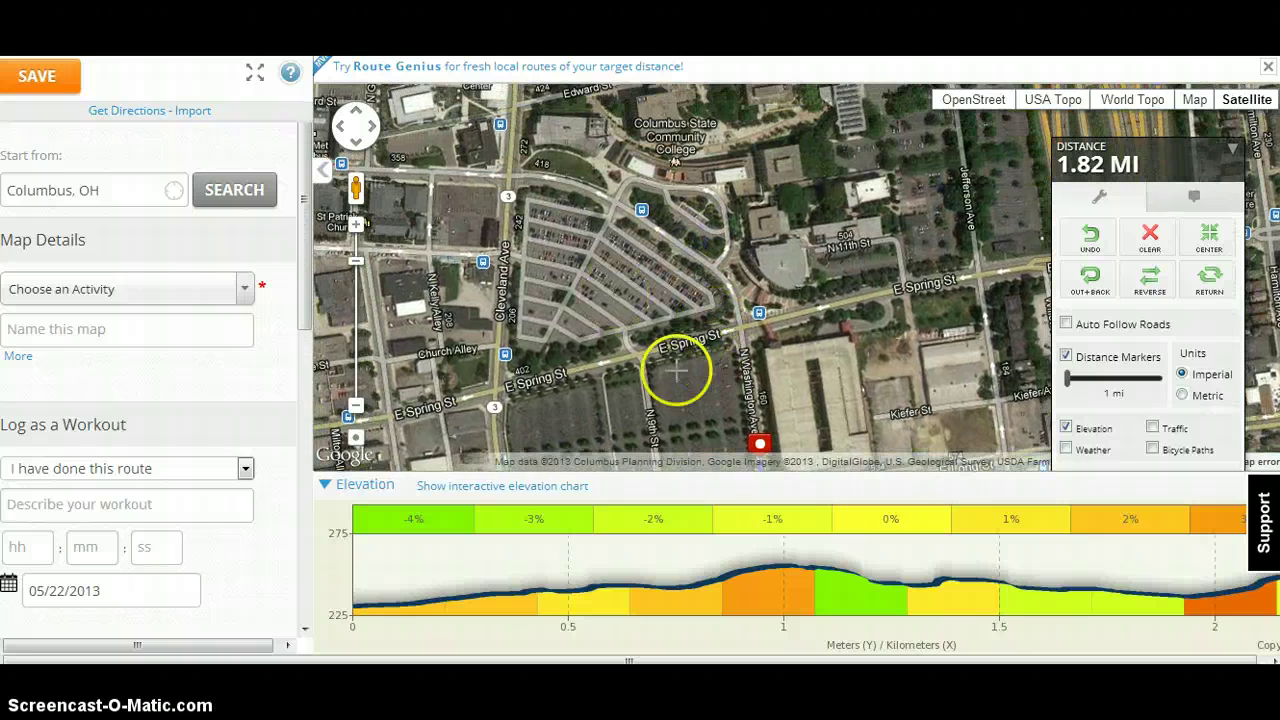
mouse_move(677, 370)
left_mouse_down()
mouse_move(723, 241)
mouse_move(716, 209)
left_mouse_up()
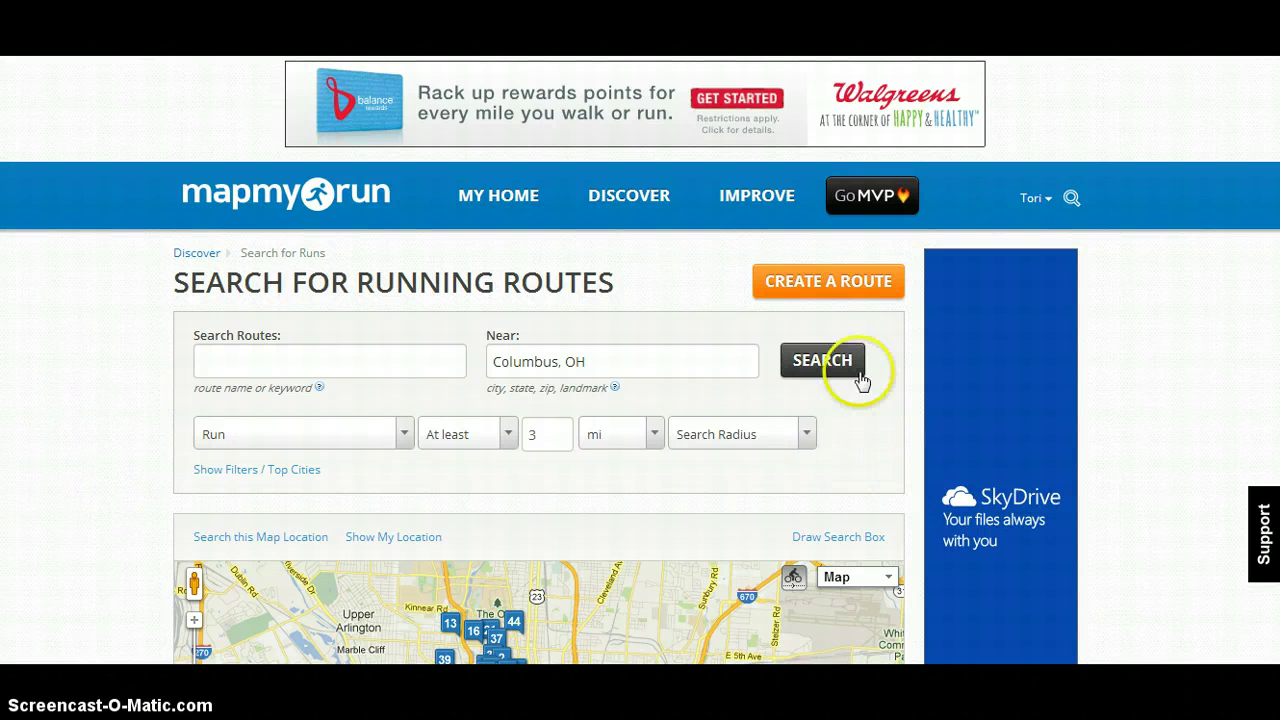
Look over the Discover options and the running routes of at least 3 mi found near Columbus, OH
mouse_move(634, 195)
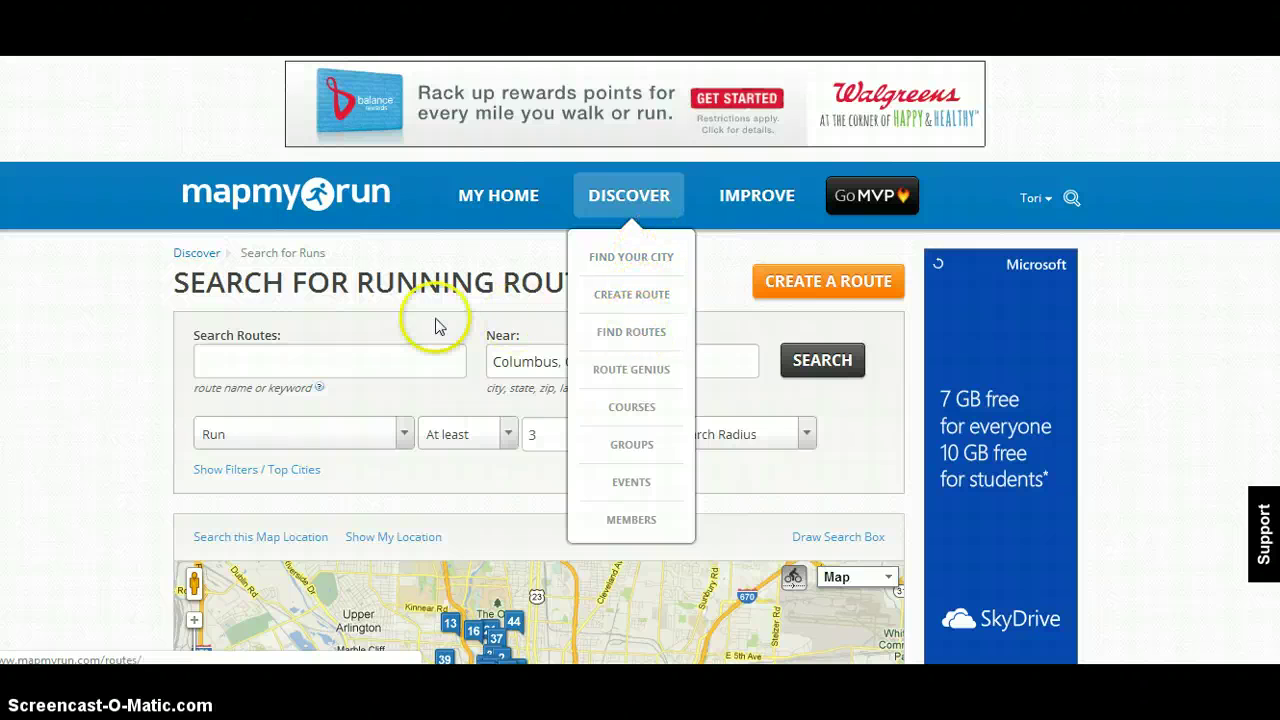
scroll(640, 360, "down", 2)
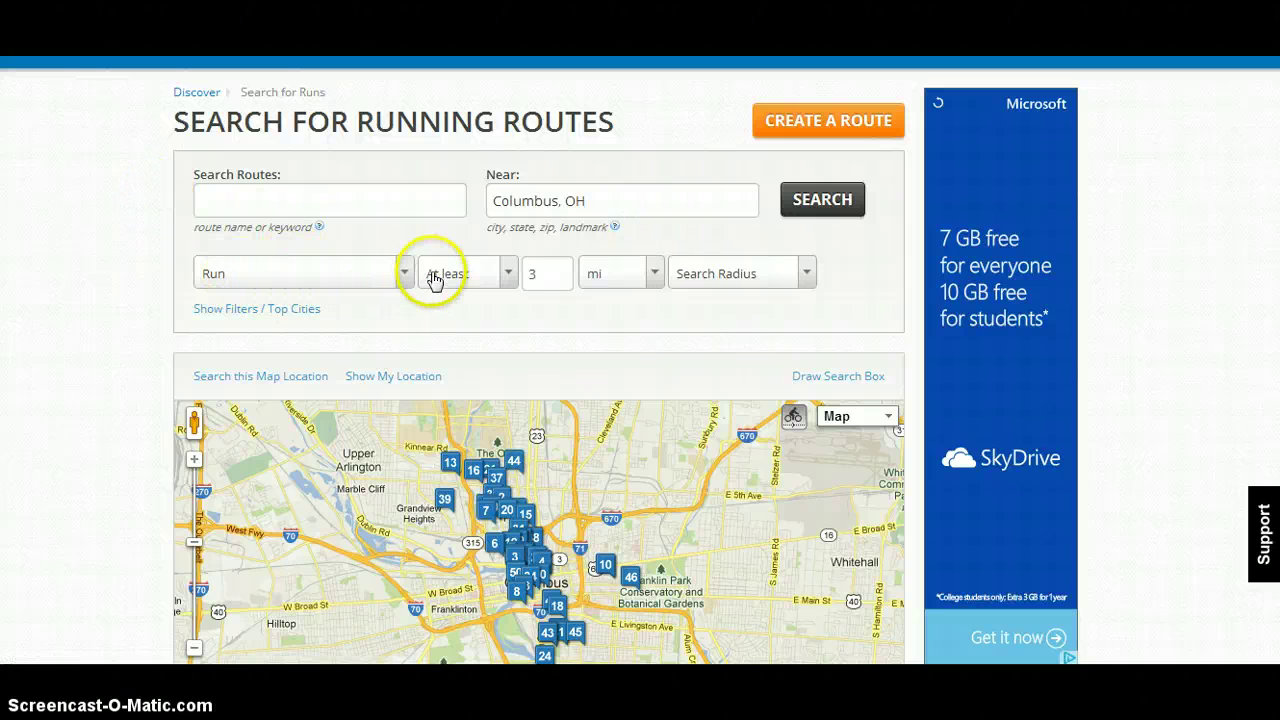
scroll(1094, 249, "down", 5)
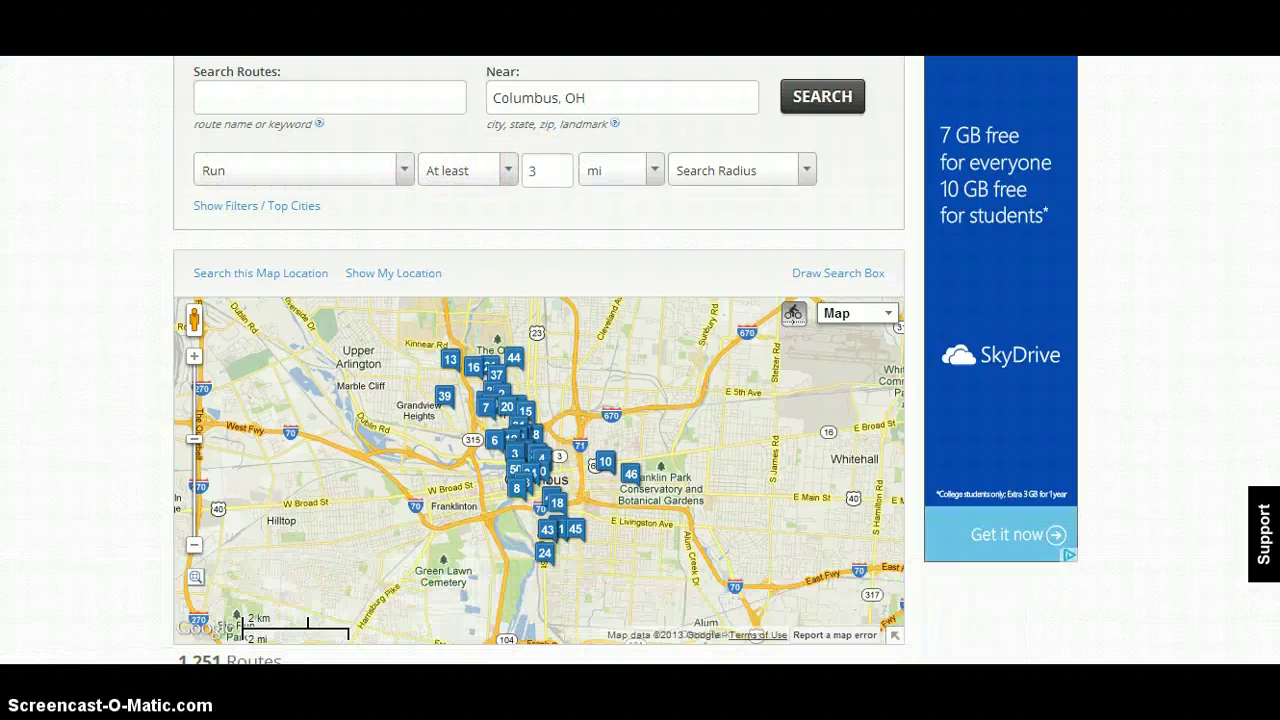
scroll(1134, 226, "up", 2)
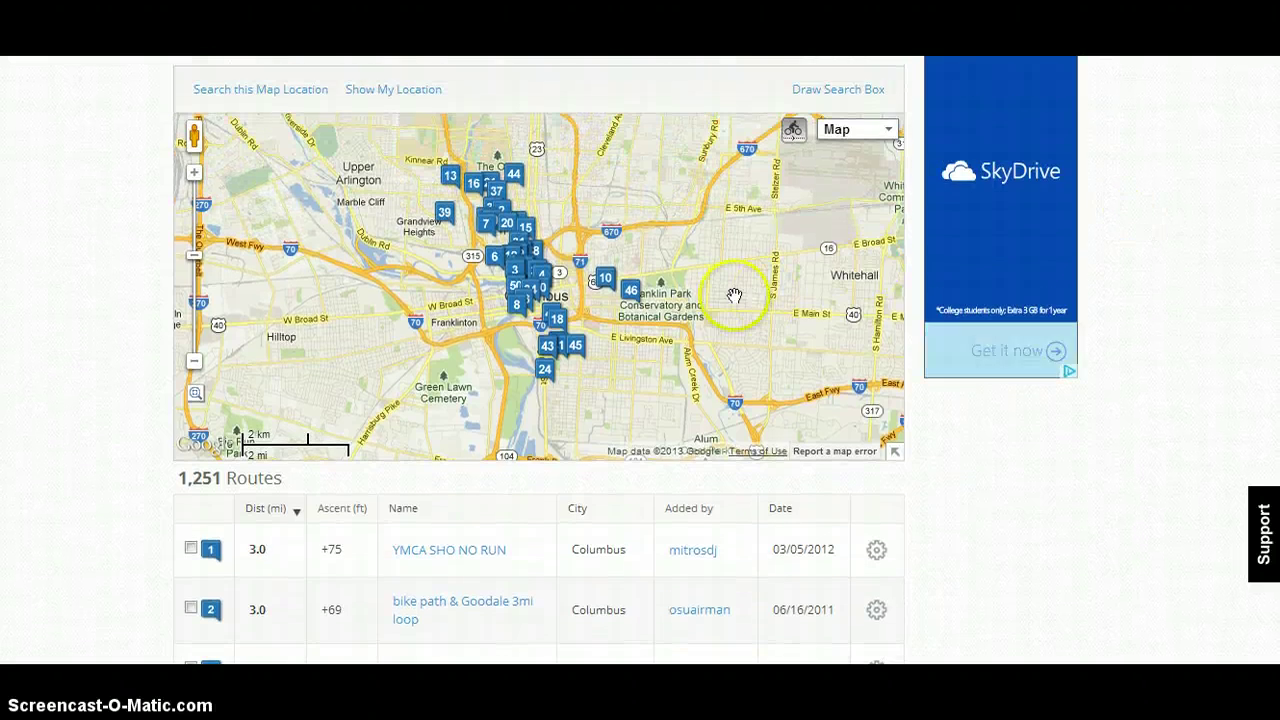
scroll(635, 311, "up", 1)
scroll(620, 405, "up", 2)
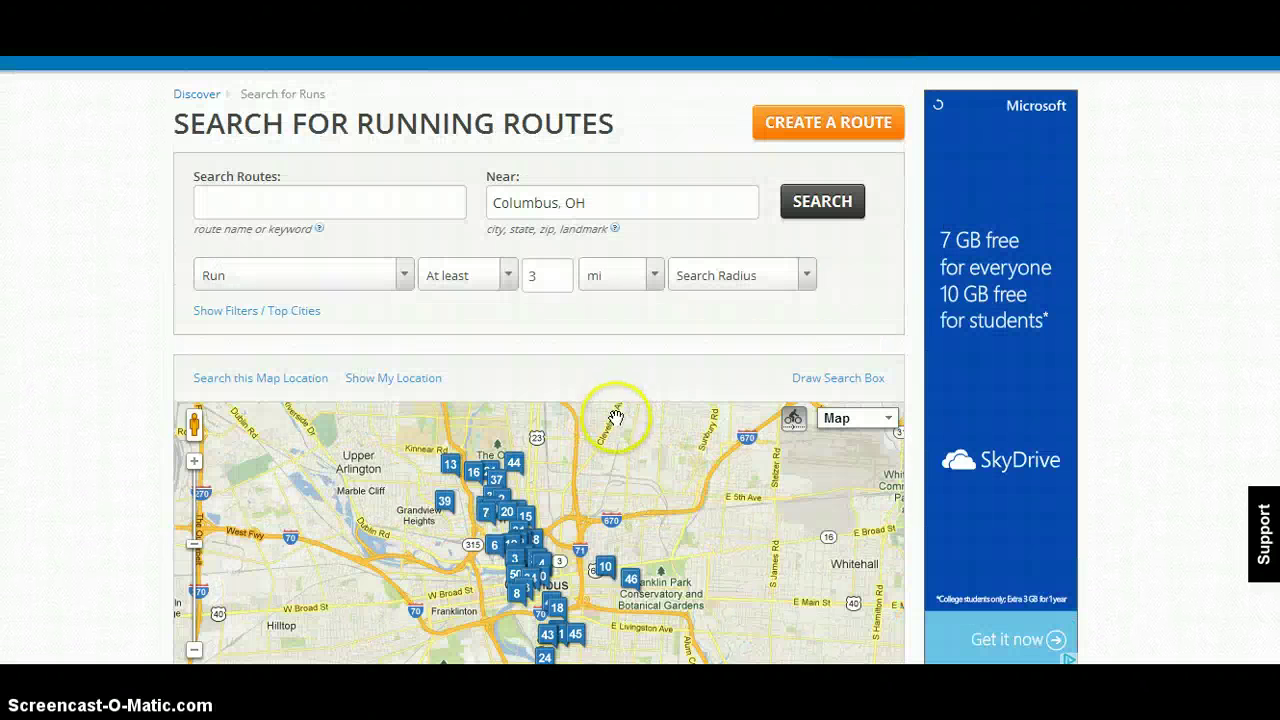
Show the details of the Old Town 3 route and of the riverrun route on the search map
left_click_drag(594, 569, 608, 471)
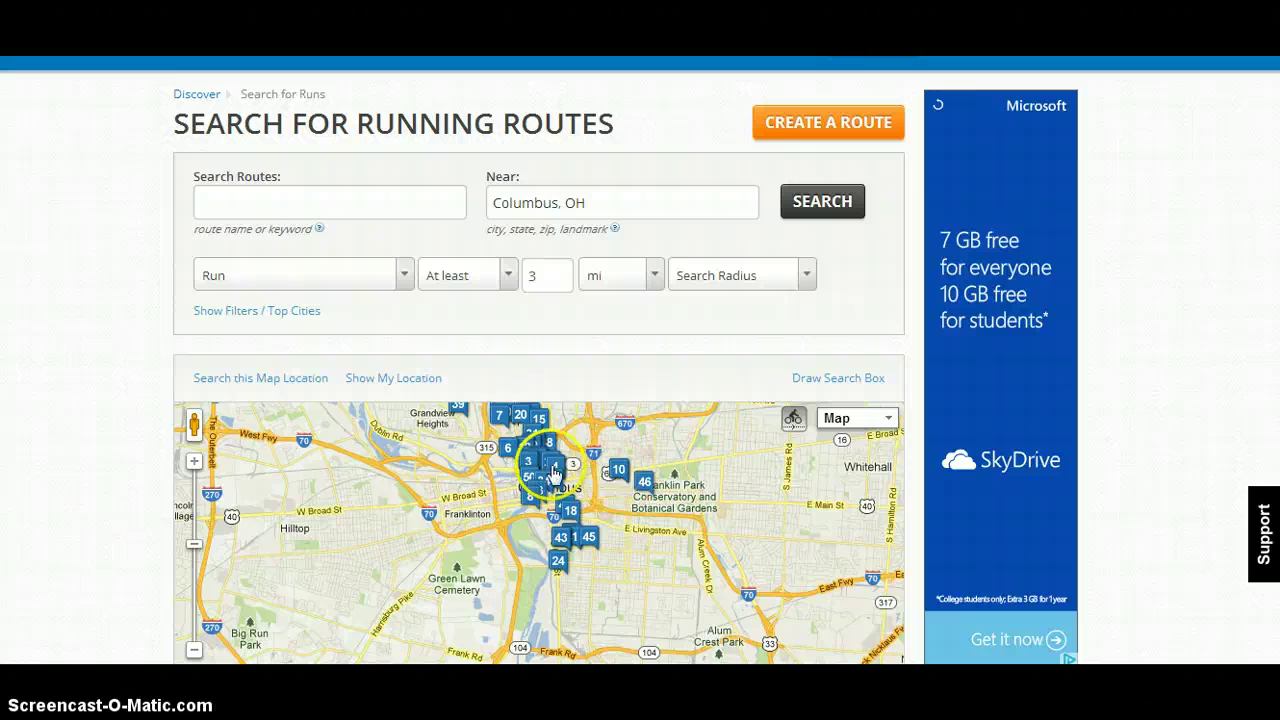
left_click(622, 481)
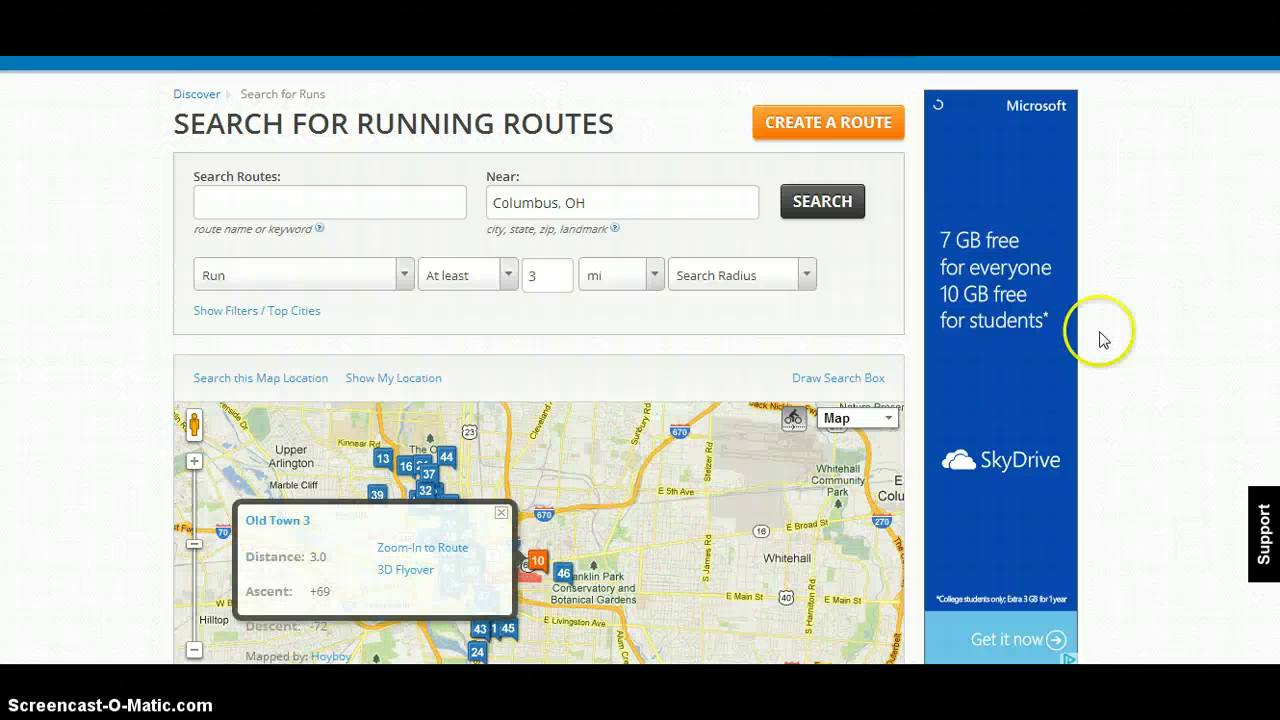
scroll(640, 400, "down", 3)
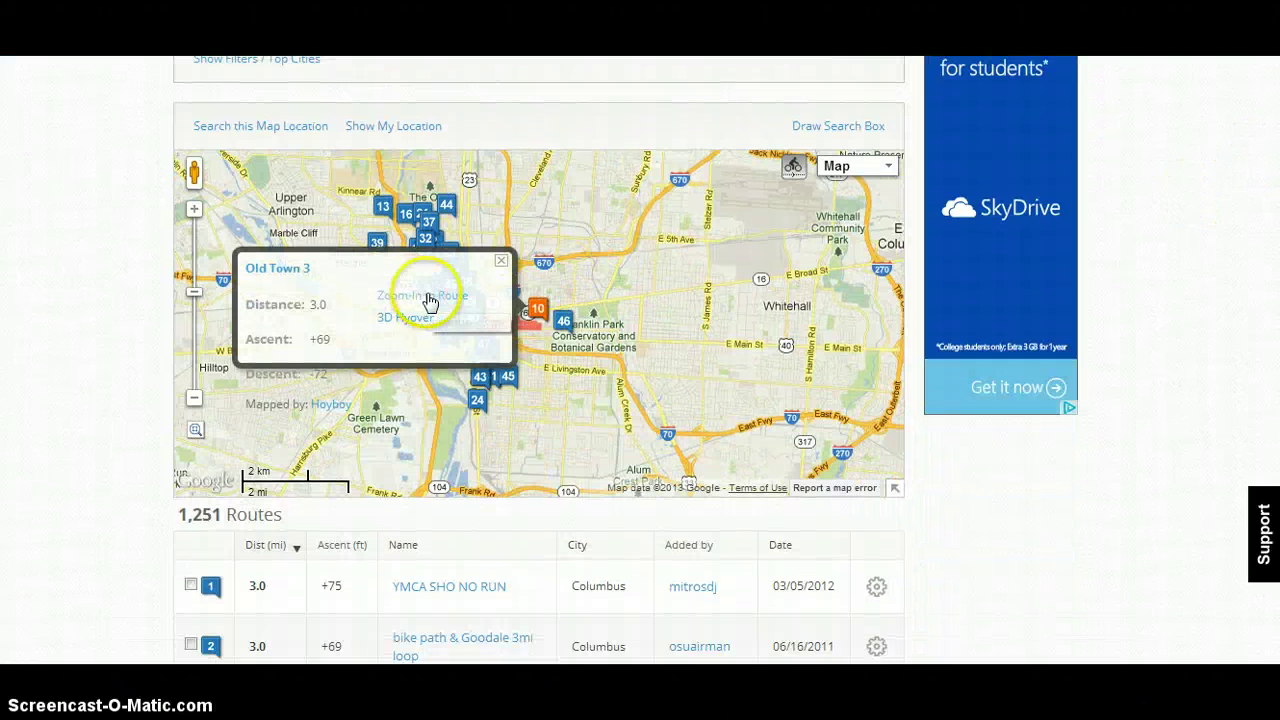
left_click(430, 302)
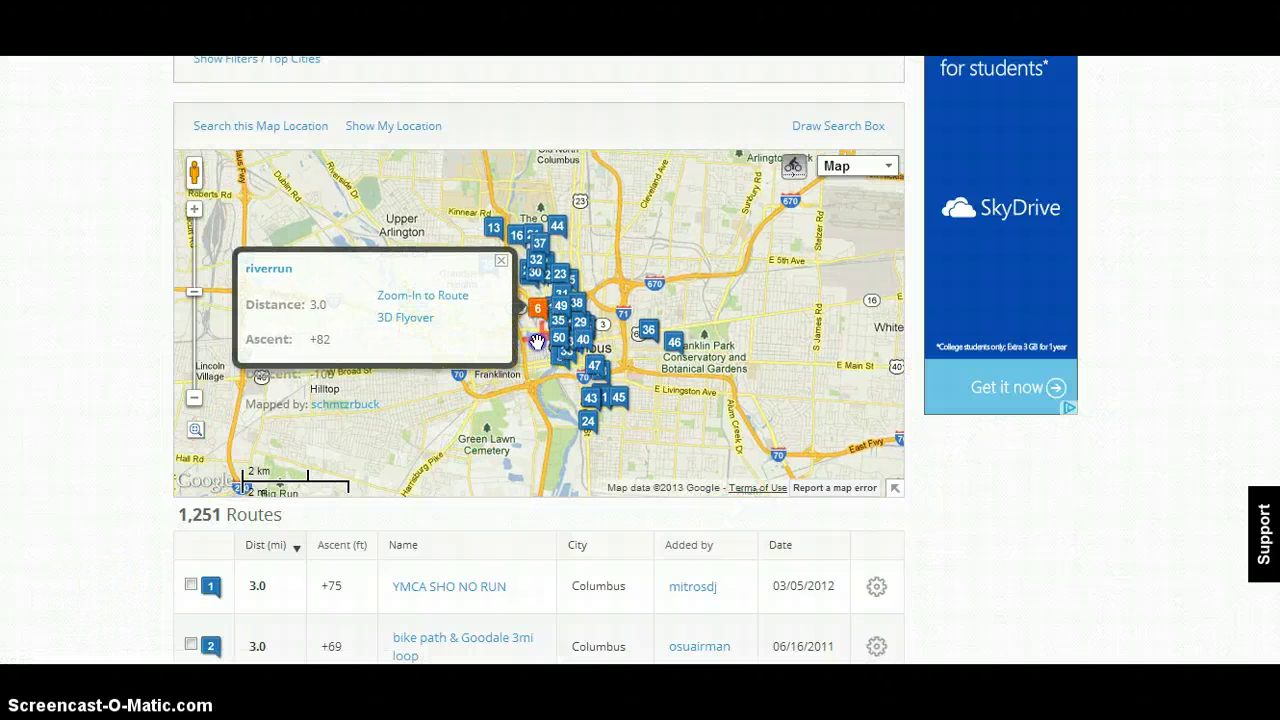
Zoom in on the riverrun route and examine its path along the Scioto River
left_click(193, 210)
left_click(193, 210)
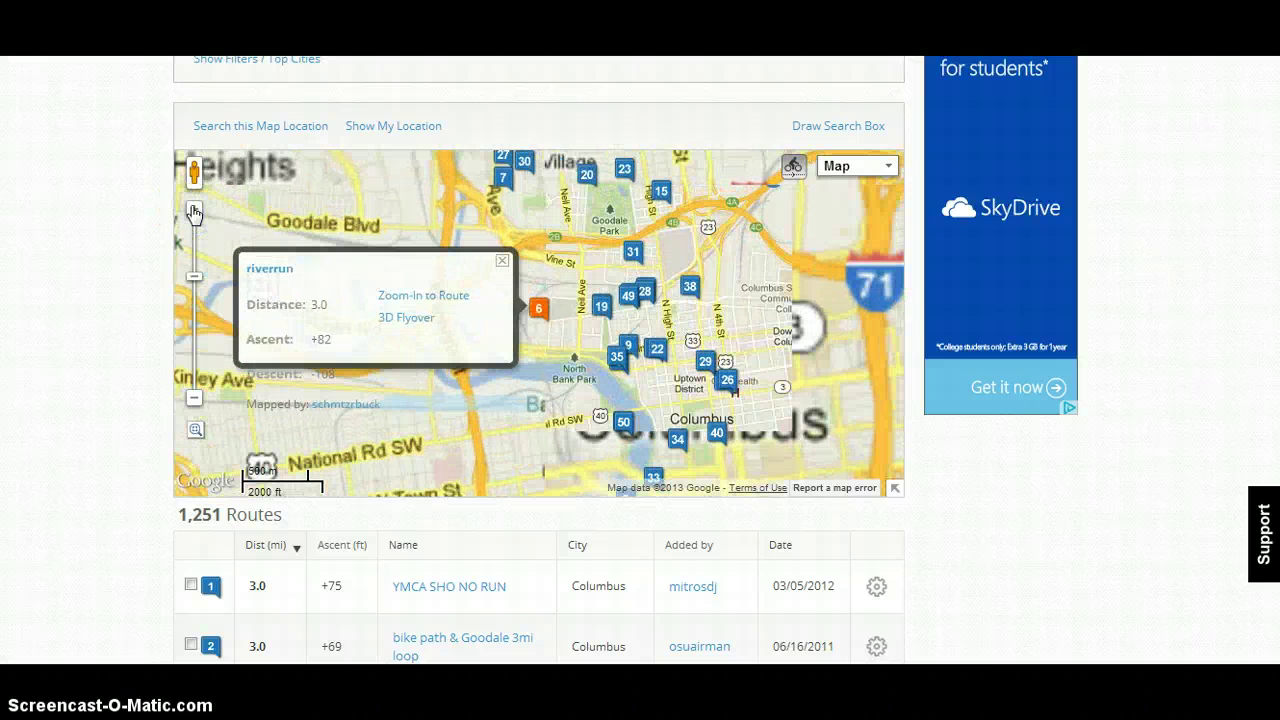
left_click(193, 210)
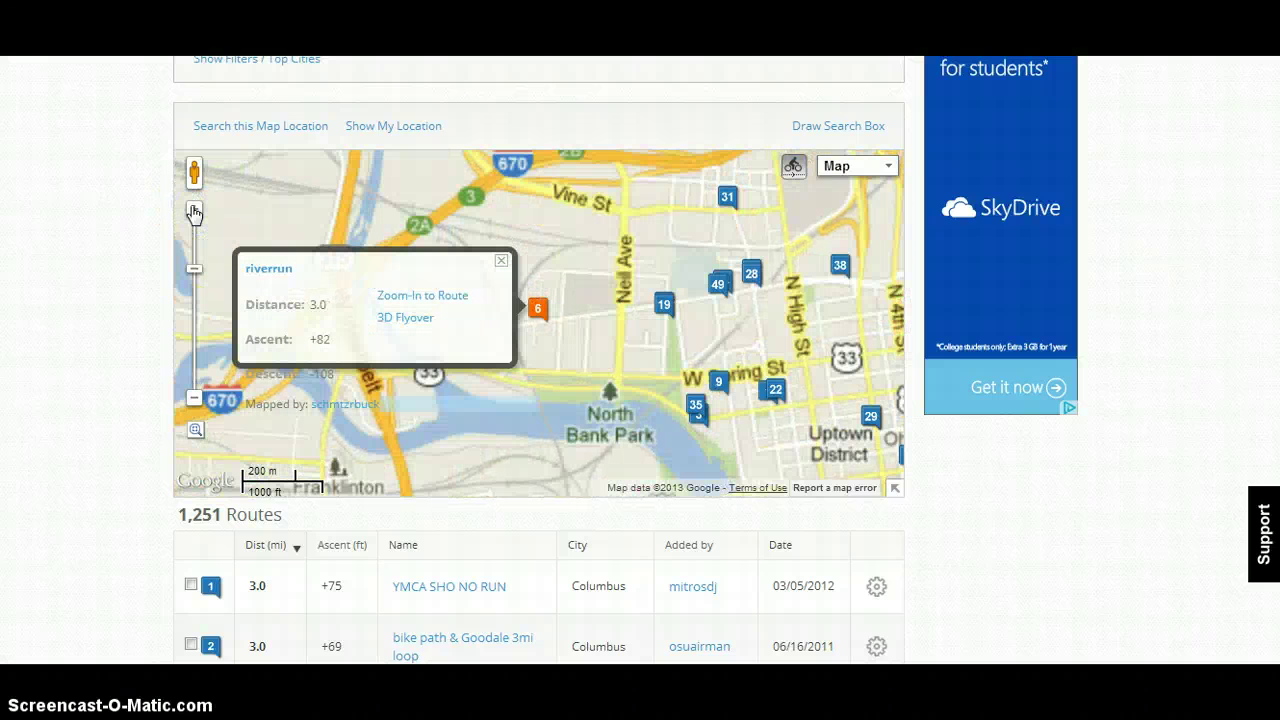
scroll(620, 334, "down", 1)
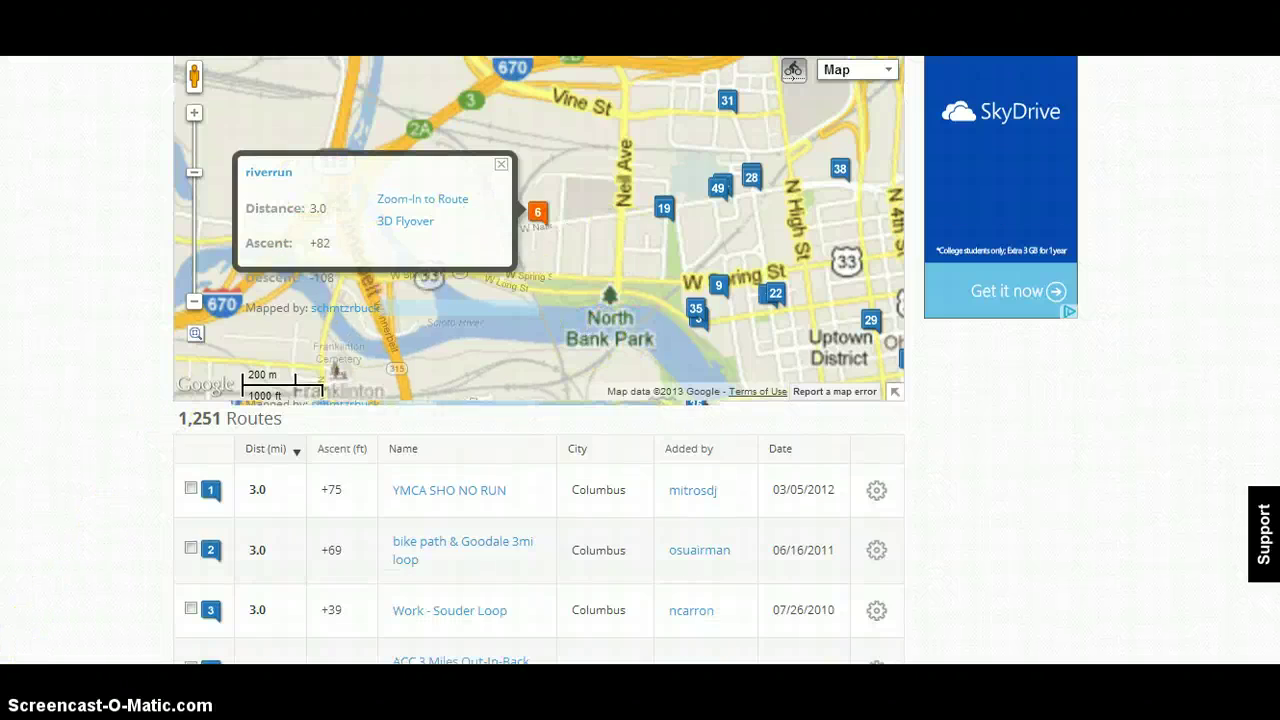
scroll(470, 548, "up", 2)
left_click_drag(470, 548, 447, 456)
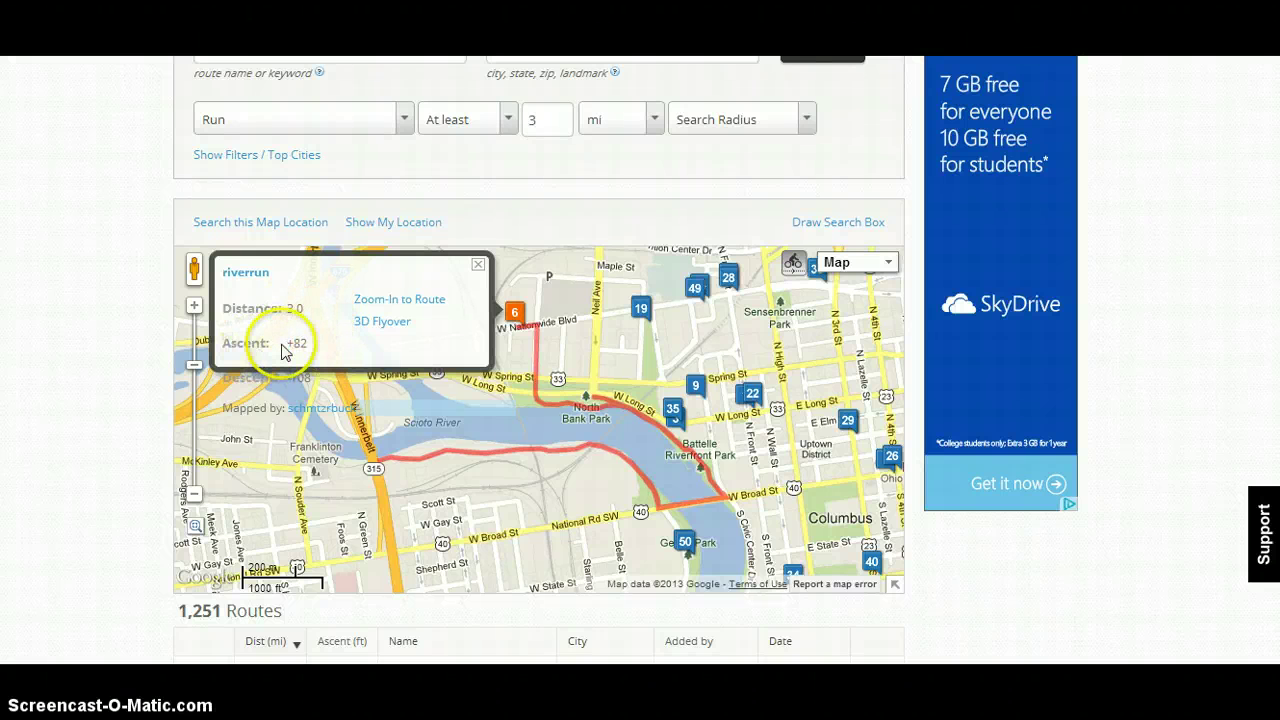
Look over the other mapped routes north of riverrun, around Goodale Park
mouse_move(566, 487)
left_mouse_down()
mouse_move(643, 478)
mouse_move(570, 495)
left_mouse_up()
left_click_drag(641, 362, 595, 470)
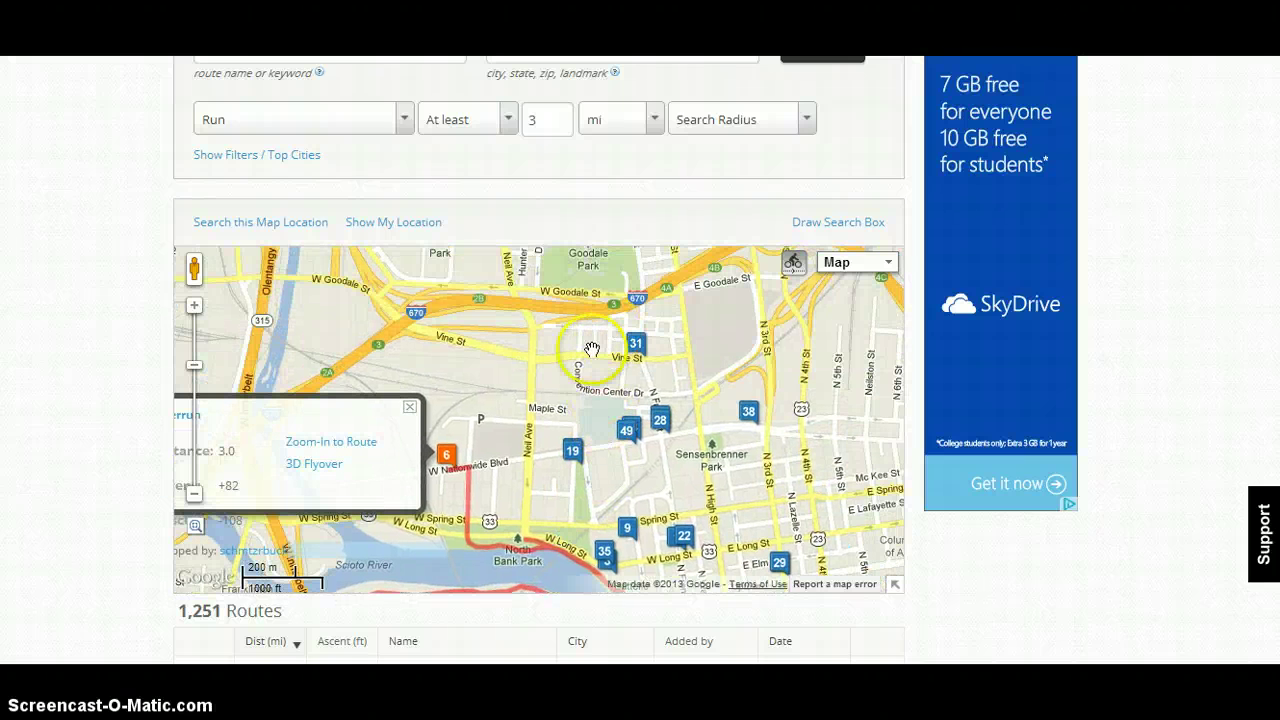
left_click_drag(593, 347, 580, 447)
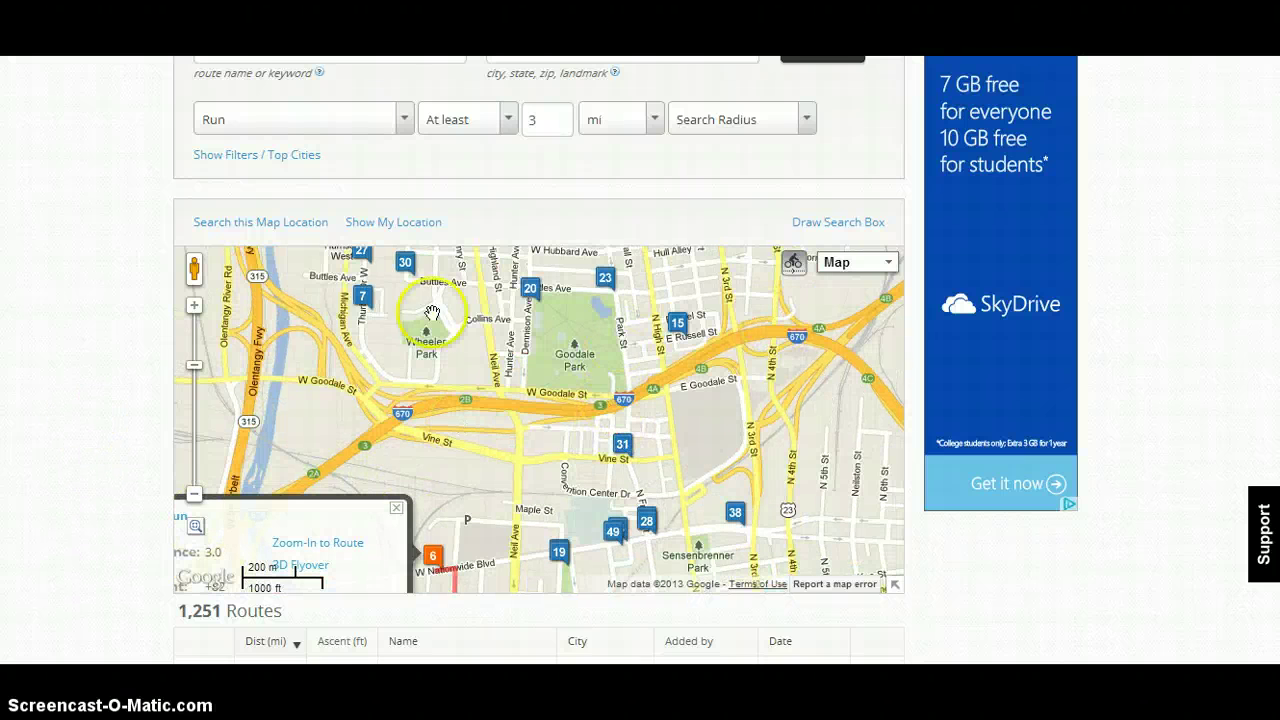
Show the My Home options for the account's own routes and workouts
scroll(270, 247, "up", 2)
scroll(314, 251, "up", 1)
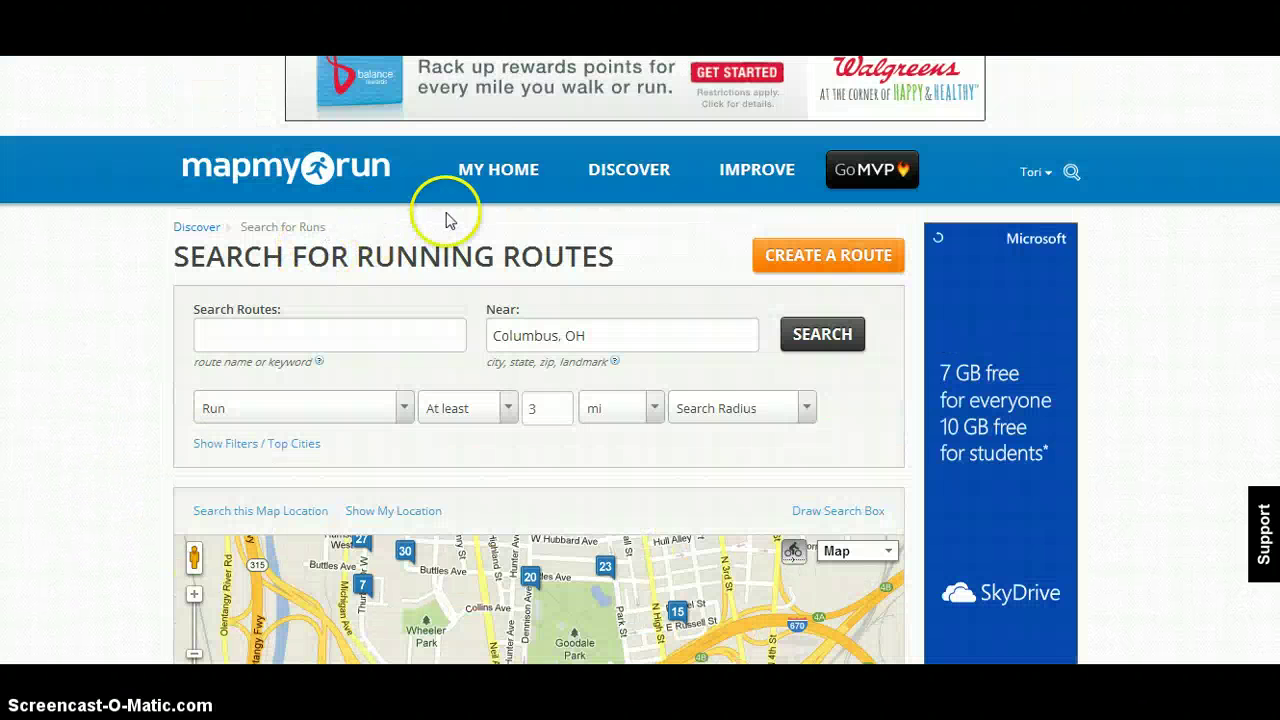
mouse_move(505, 172)
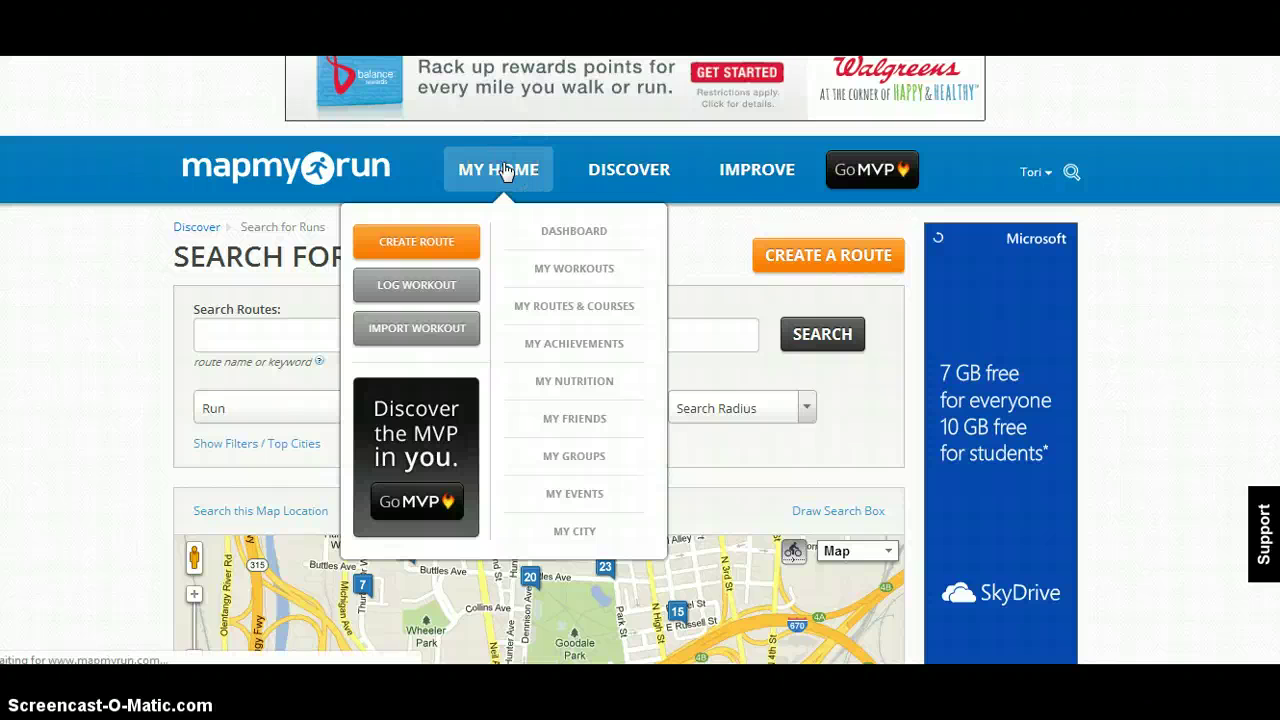